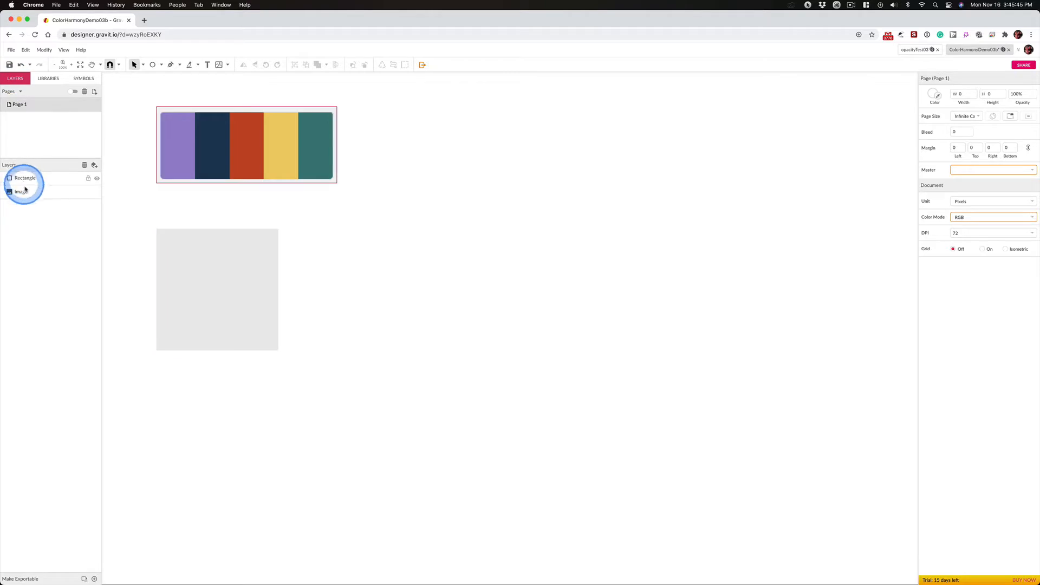
# - Reorder the layers so that the grey Rectangle sits beneath the palette Image
pyautogui.click(198, 157)
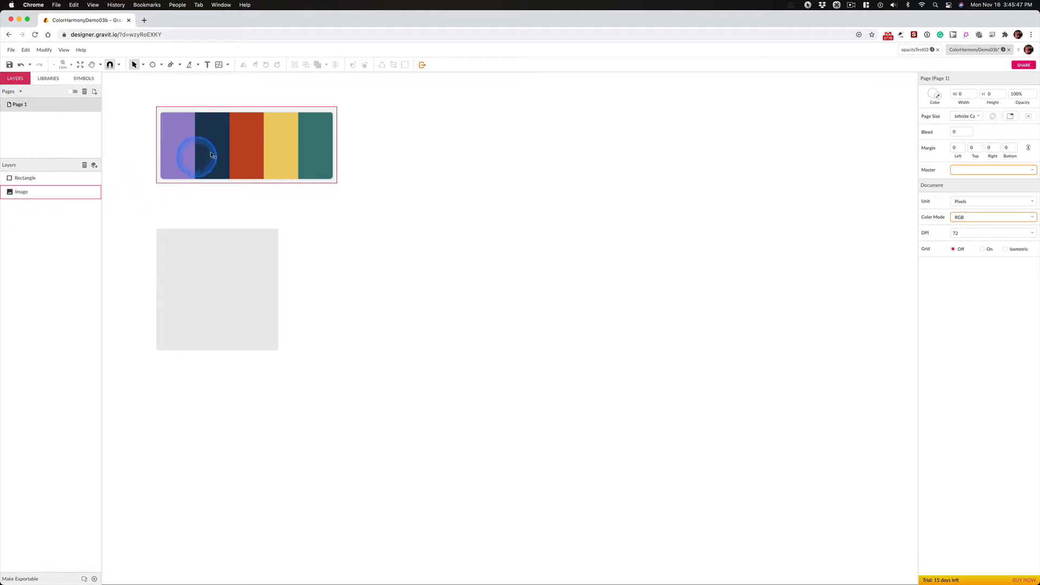
pyautogui.click(246, 153)
pyautogui.click(32, 196)
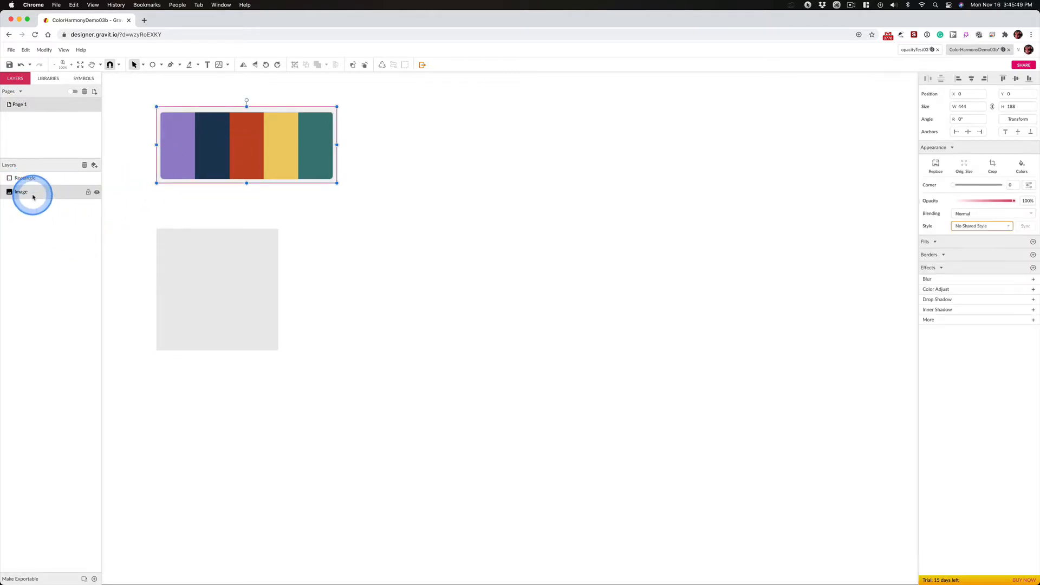
pyautogui.click(232, 284)
pyautogui.click(32, 182)
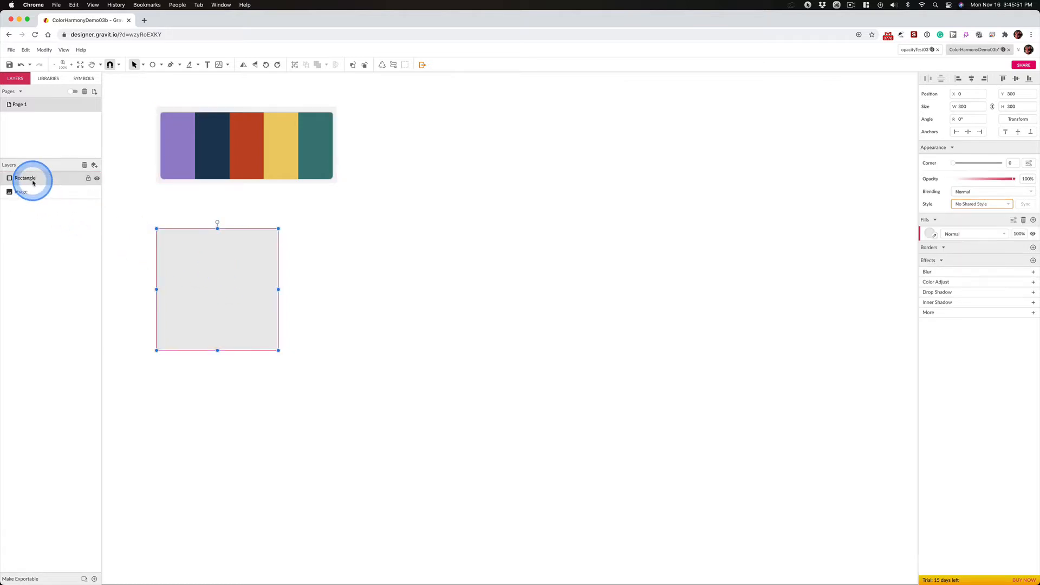
pyautogui.click(16, 181)
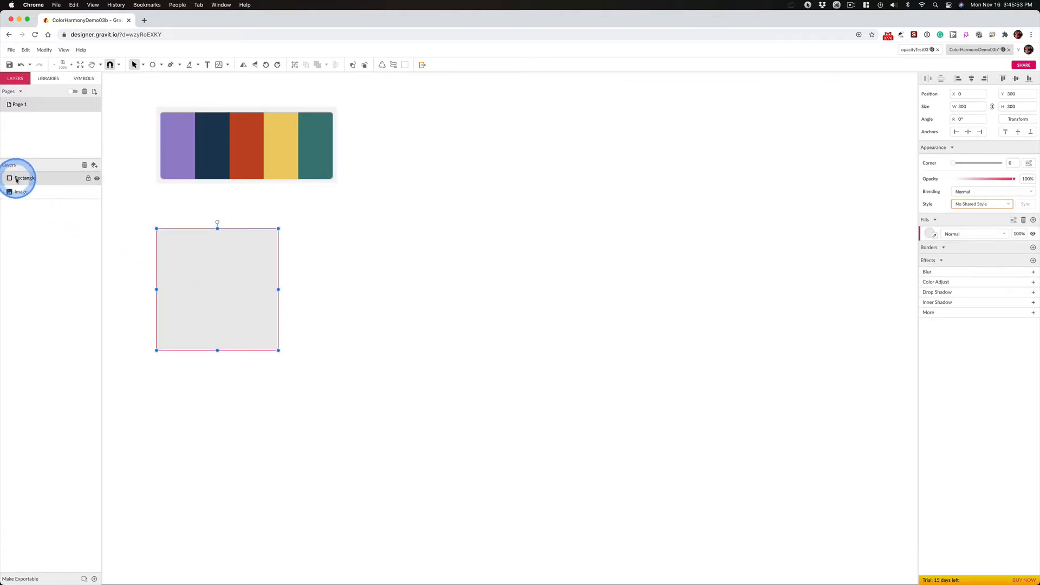
pyautogui.moveTo(16, 180)
pyautogui.mouseDown()
pyautogui.moveTo(16, 205)
pyautogui.moveTo(8, 195)
pyautogui.mouseUp()
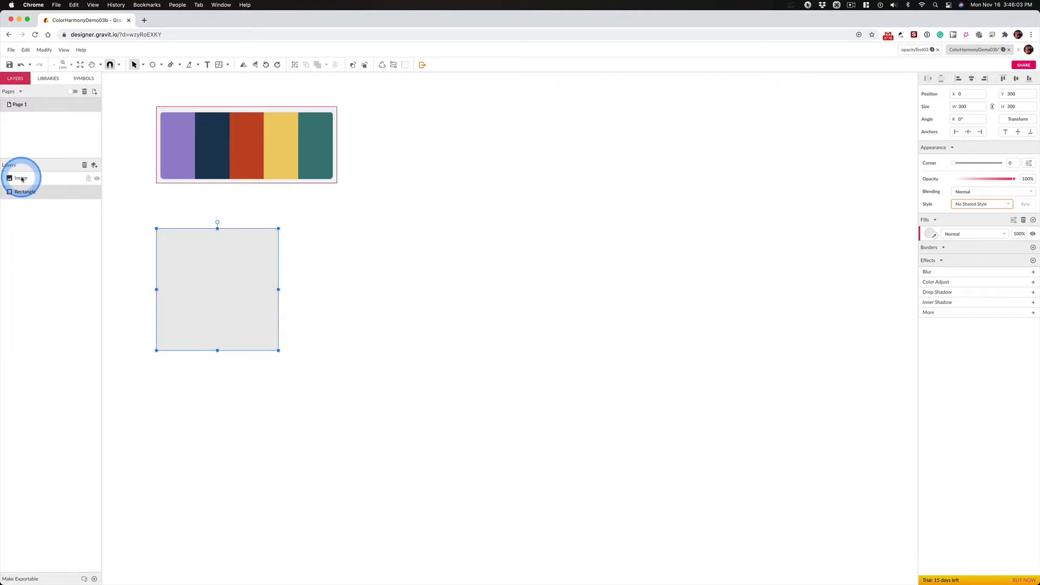
pyautogui.click(202, 148)
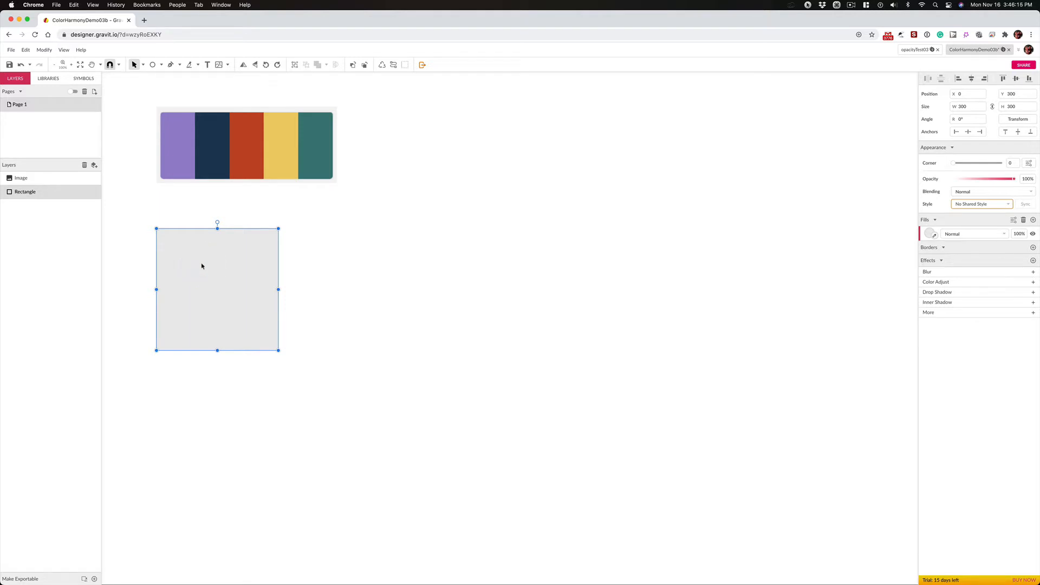
pyautogui.click(358, 293)
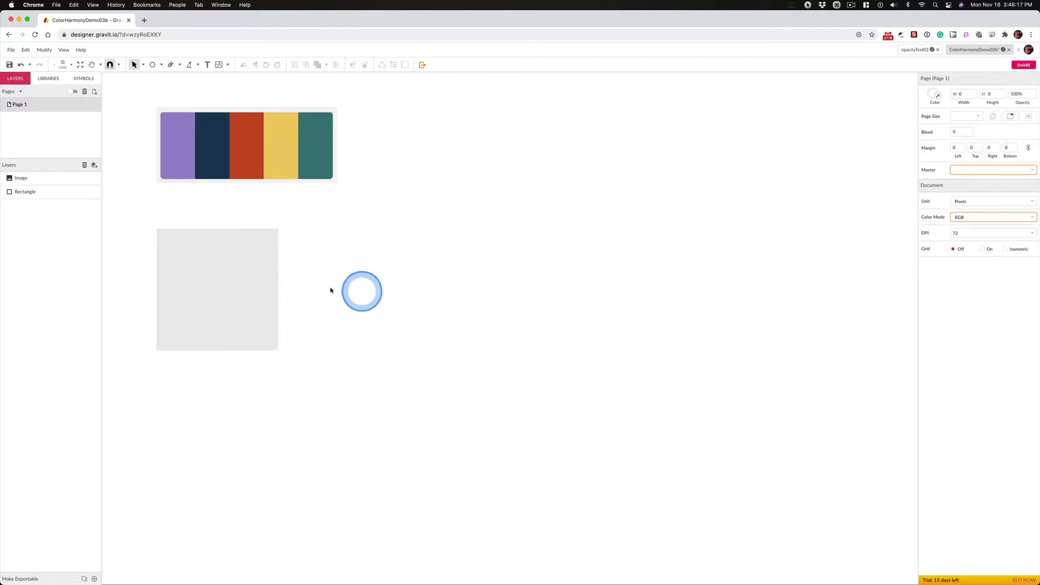
# - Copy the grey 300 px square on the canvas
pyautogui.click(208, 260)
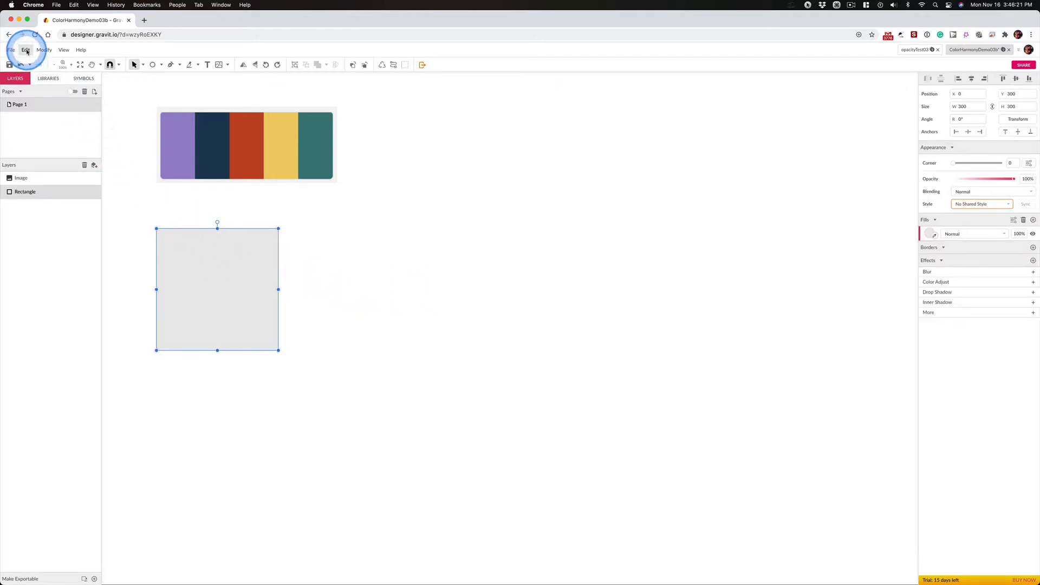
pyautogui.click(25, 50)
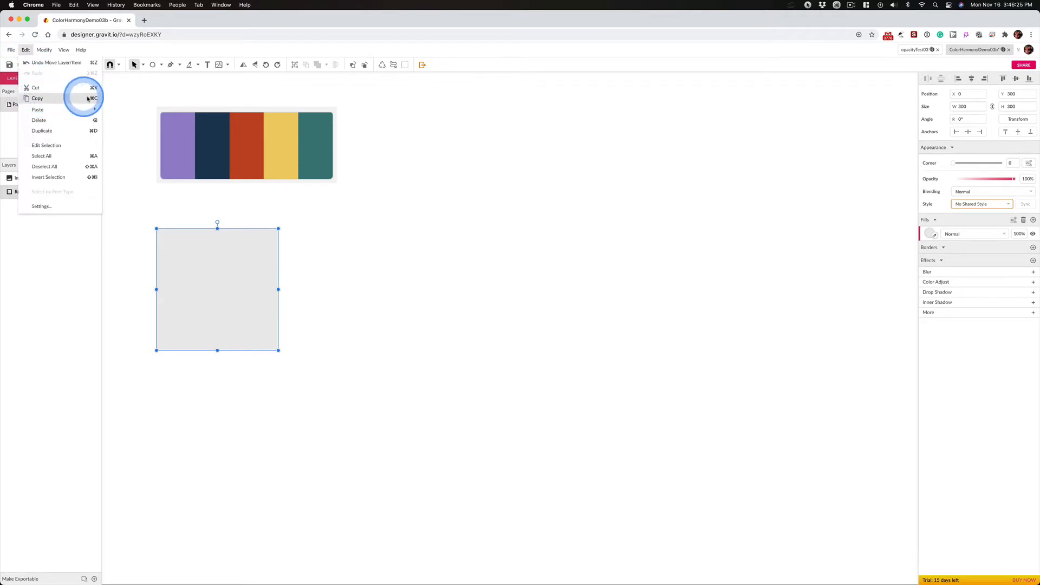
pyautogui.press('ctrl')
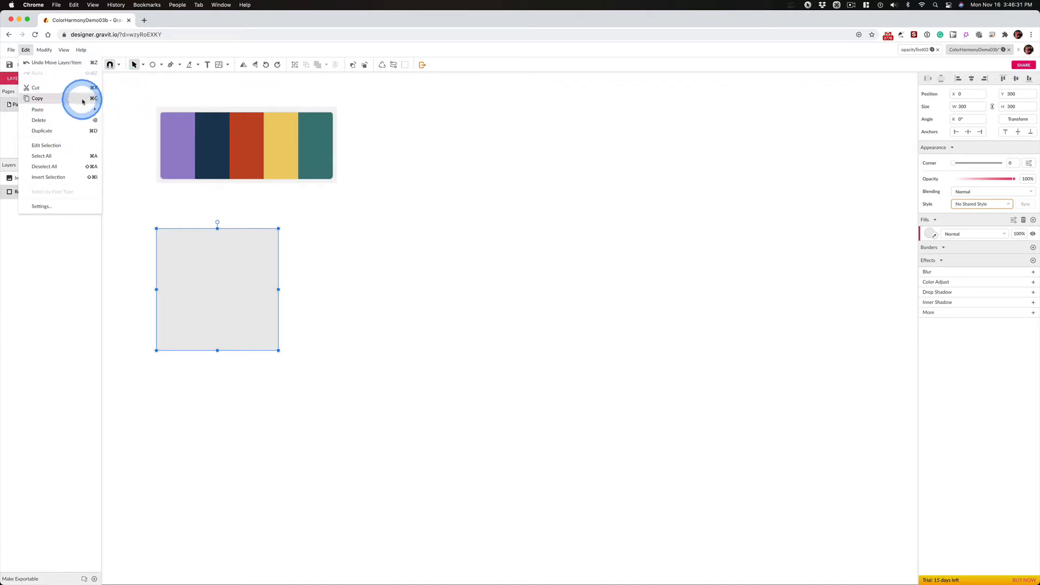
pyautogui.click(221, 298)
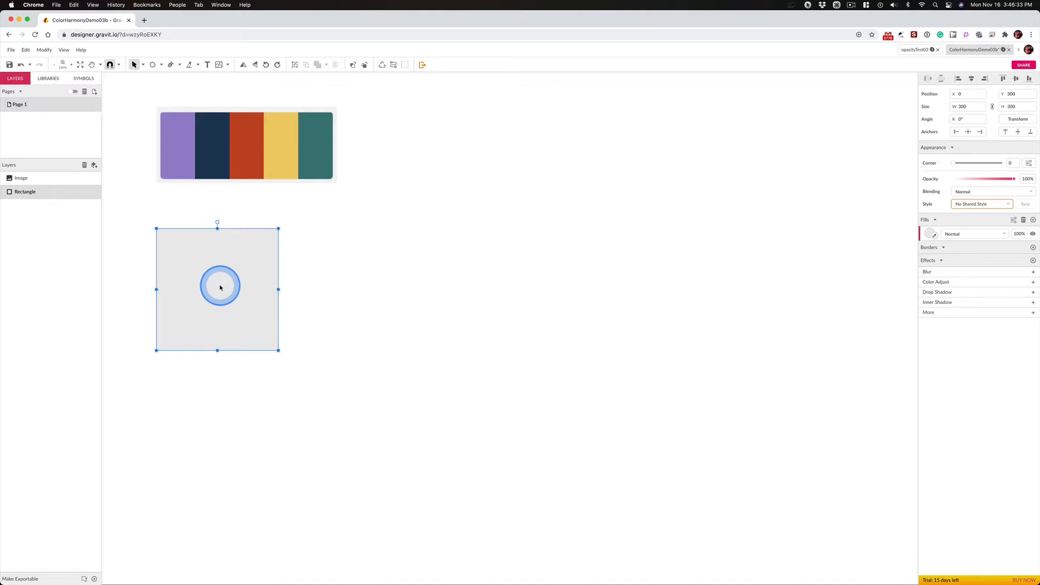
pyautogui.press('super+c')
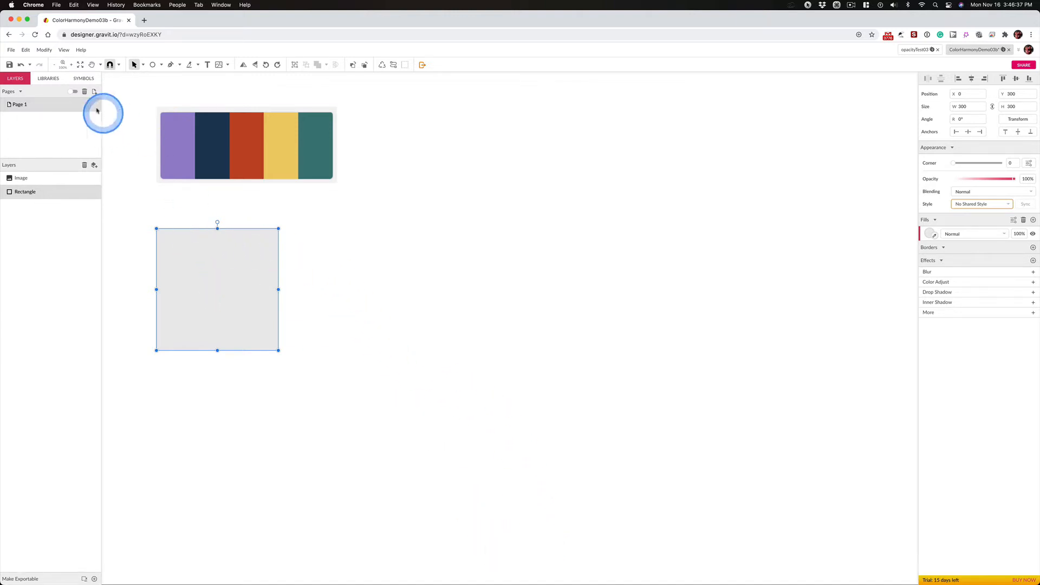
# - Paste four copies of the grey square in place, stacked exactly over the original
pyautogui.click(25, 49)
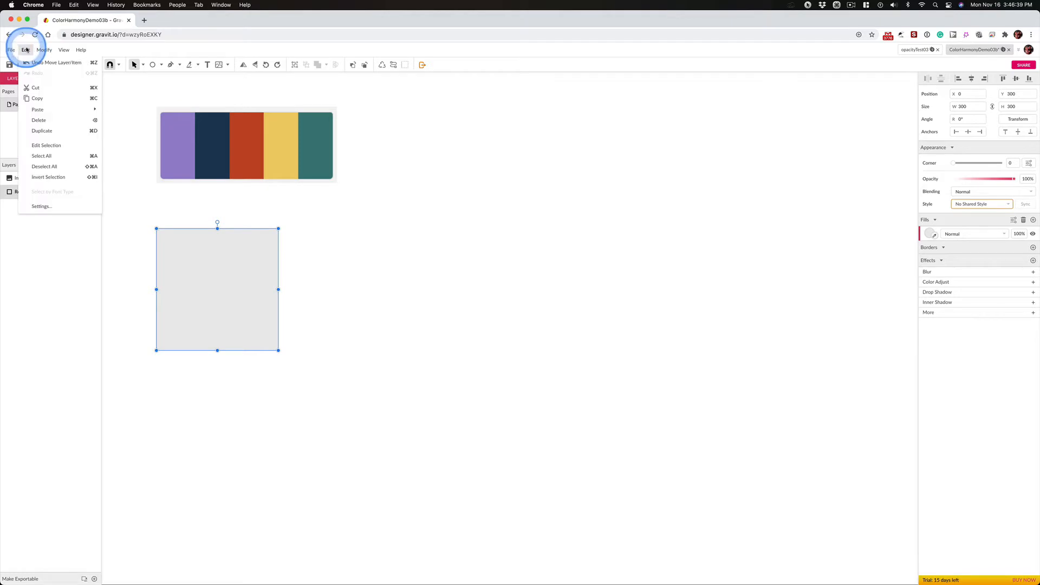
pyautogui.moveTo(36, 109)
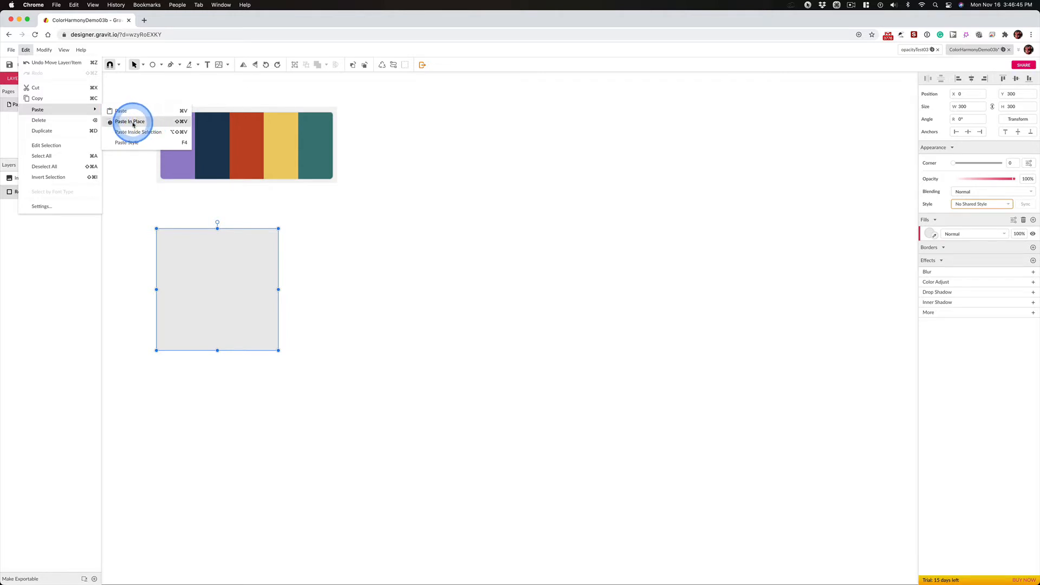
pyautogui.press('ctrl')
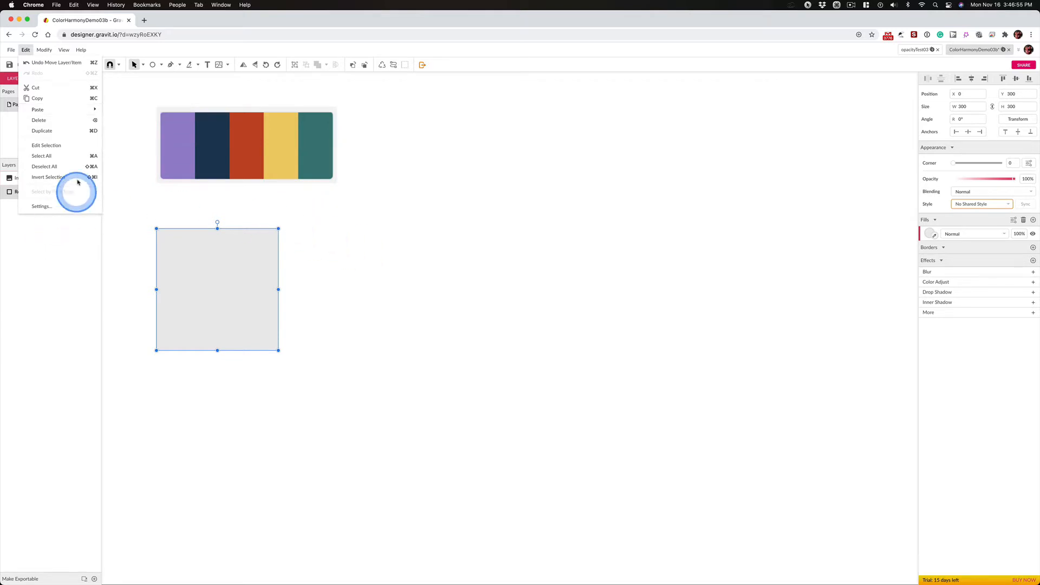
pyautogui.click(89, 280)
pyautogui.click(204, 274)
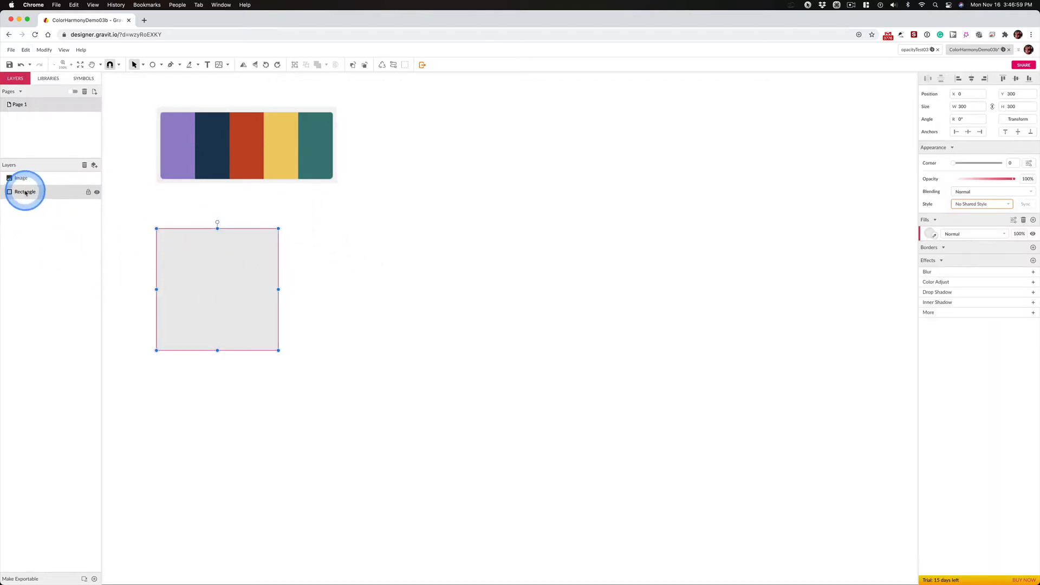
pyautogui.press('shift')
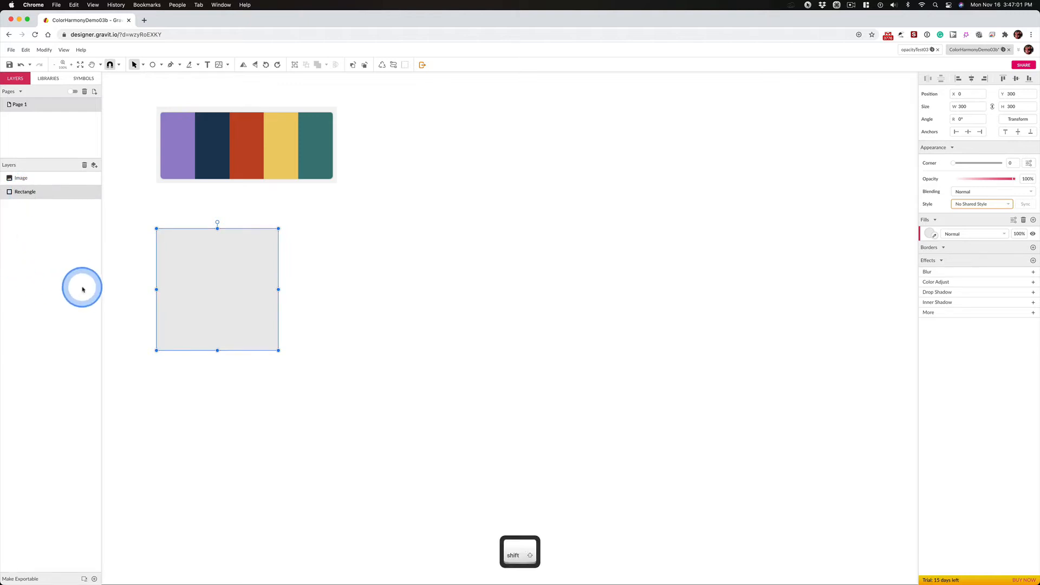
pyautogui.press('super')
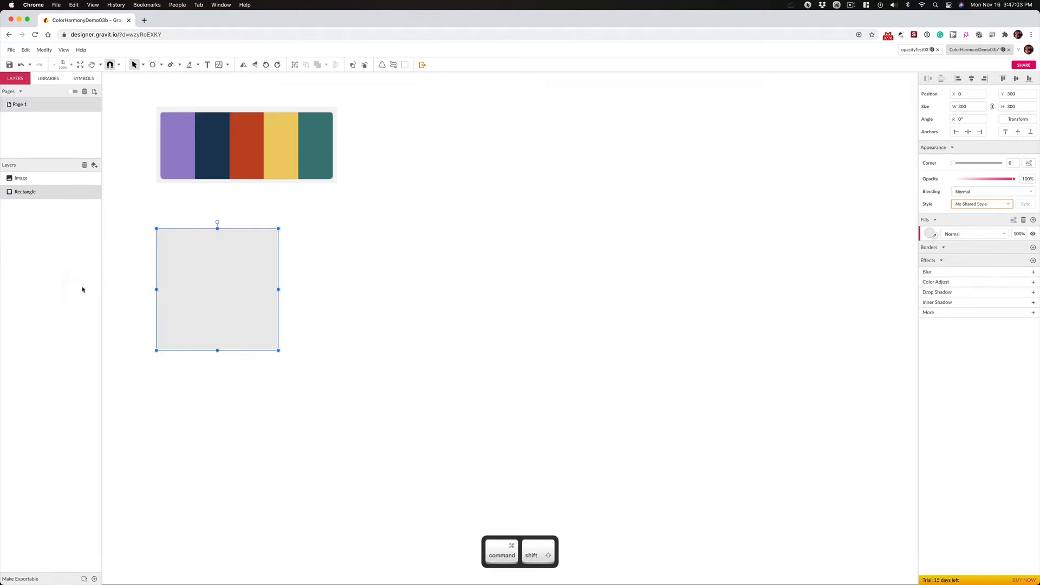
pyautogui.press('super+shift+v')
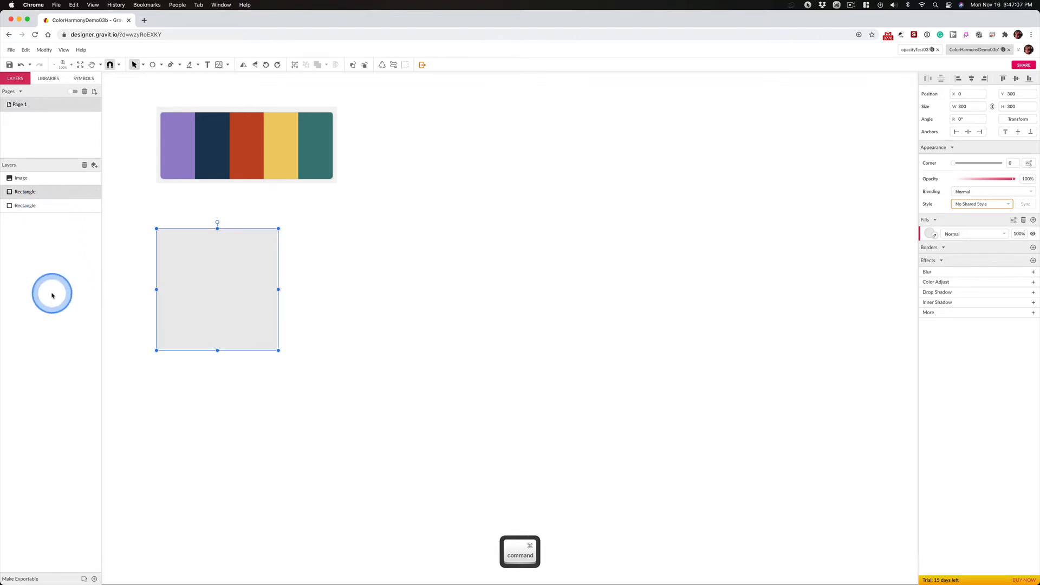
pyautogui.press('super+shift+v')
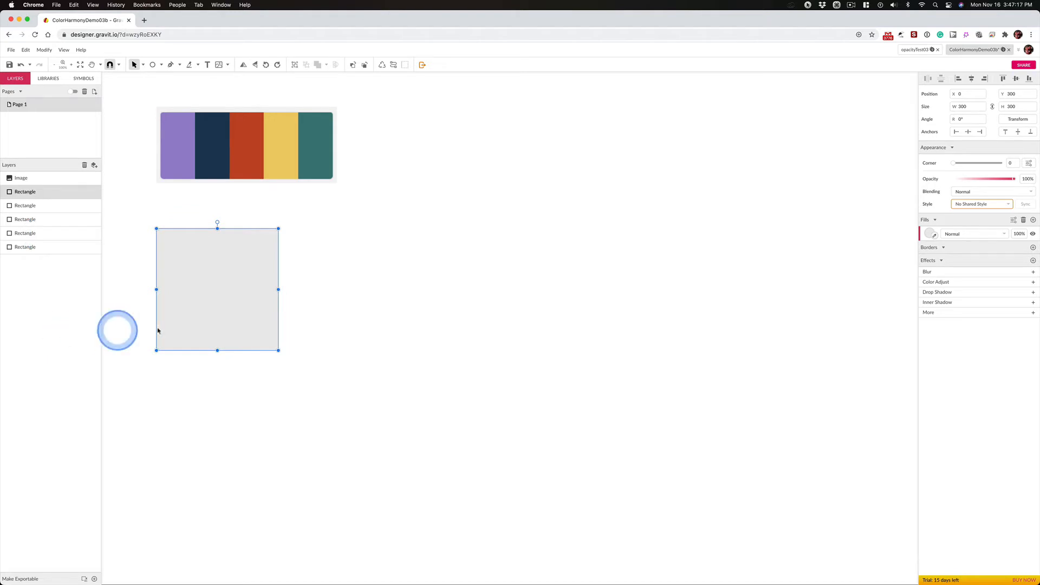
# - Switch to the Color Harmonies page in Safari, examine the enlarged nested-squares example, and return to Gravit Designer
pyautogui.press('super+Tab')
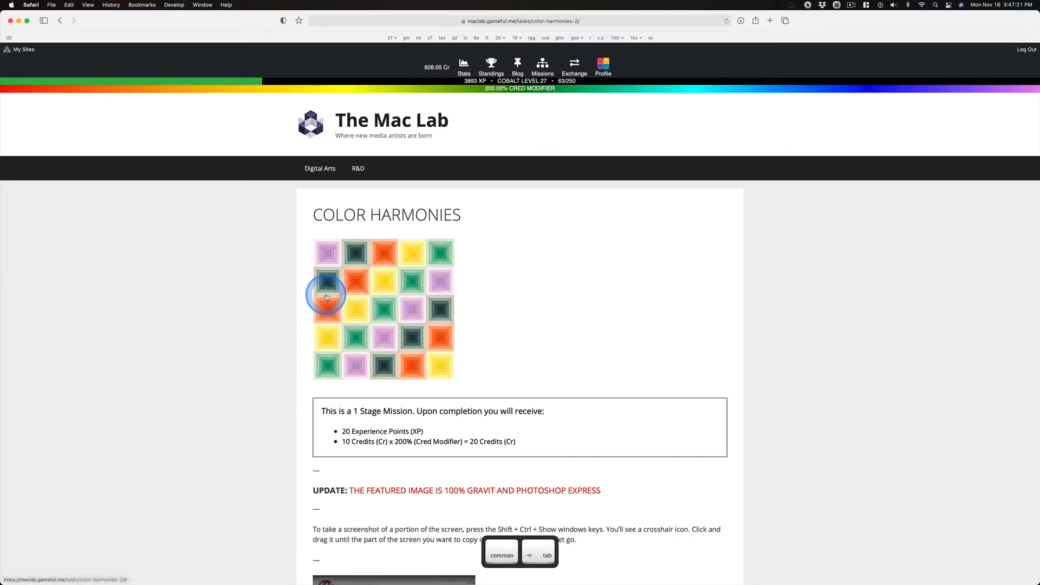
pyautogui.click(261, 290)
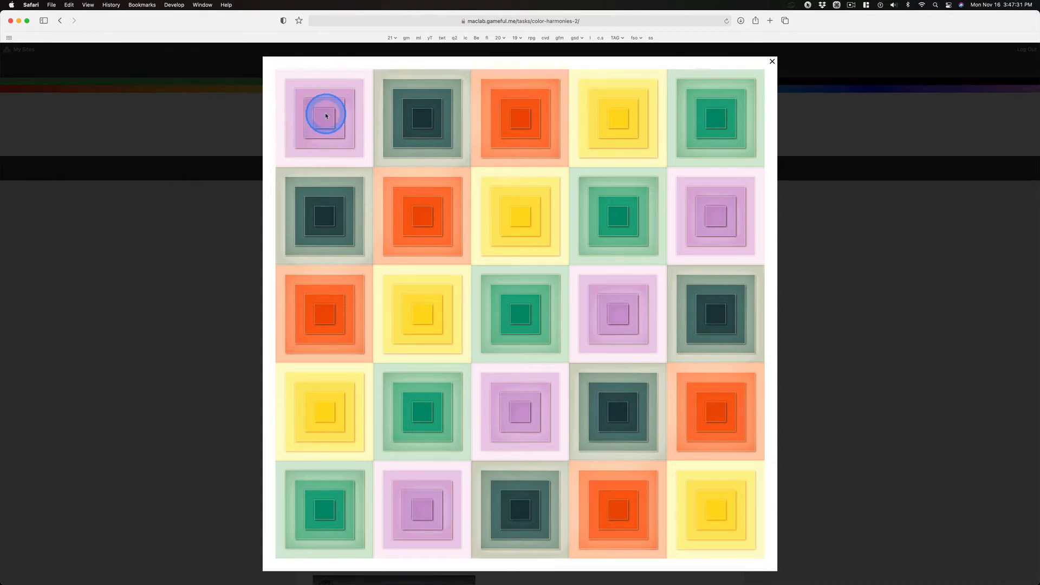
pyautogui.press('super+Tab')
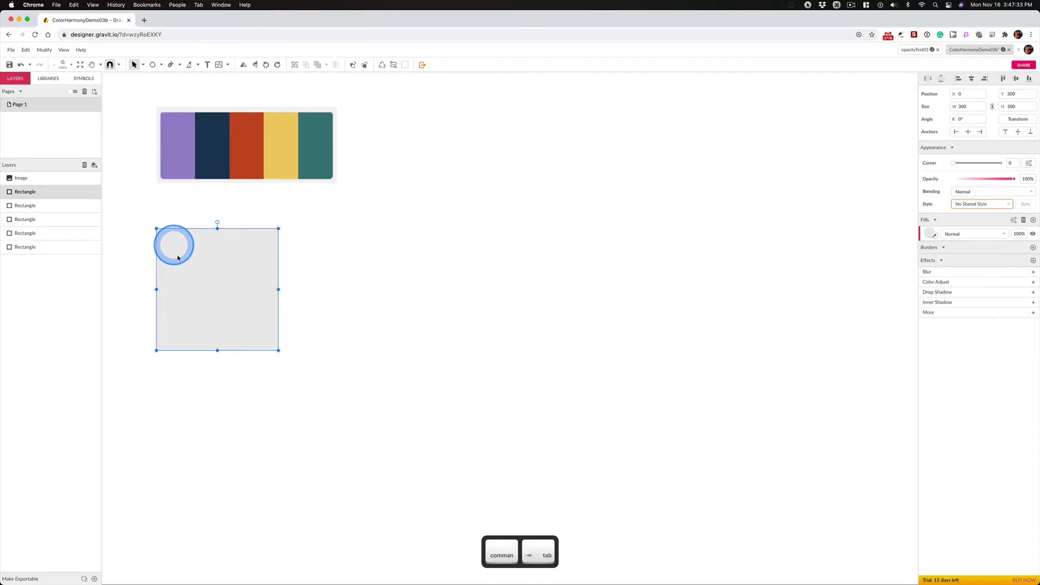
# - Resize the topmost grey square in the stack to 60 × 60 pixels
pyautogui.click(499, 301)
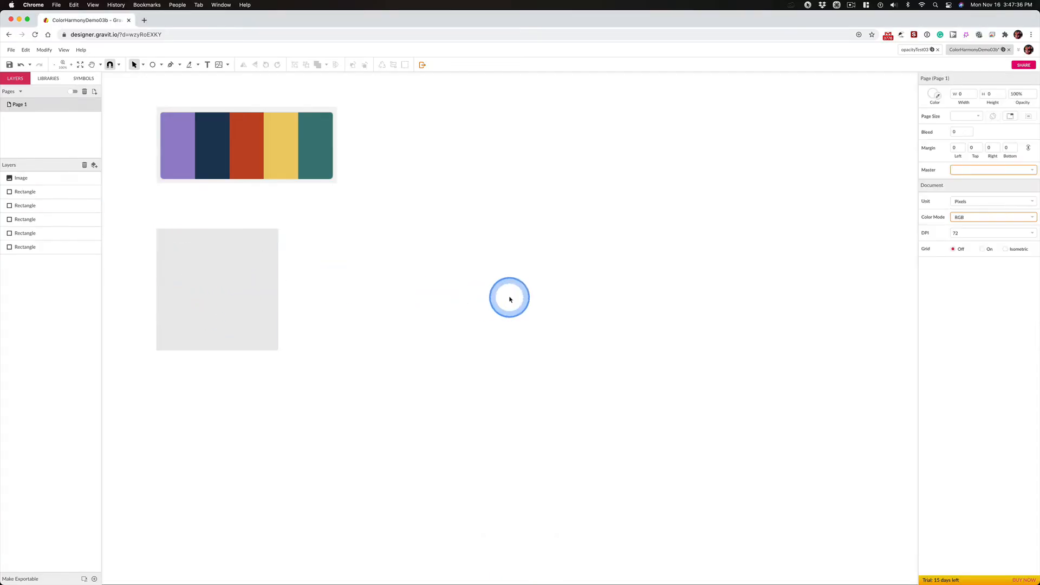
pyautogui.click(228, 292)
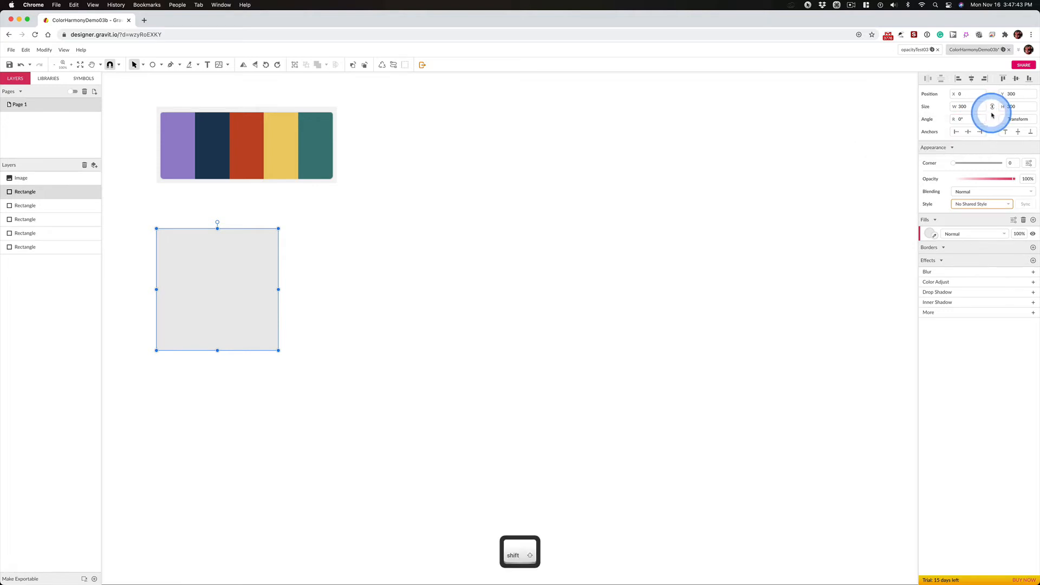
pyautogui.scroll(5, 993, 113)
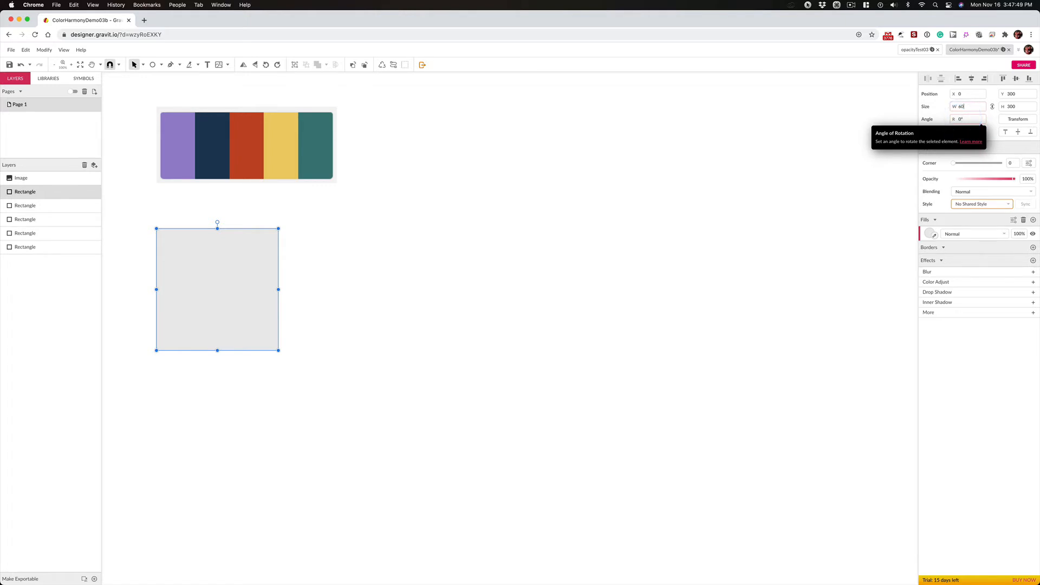
pyautogui.press('Return')
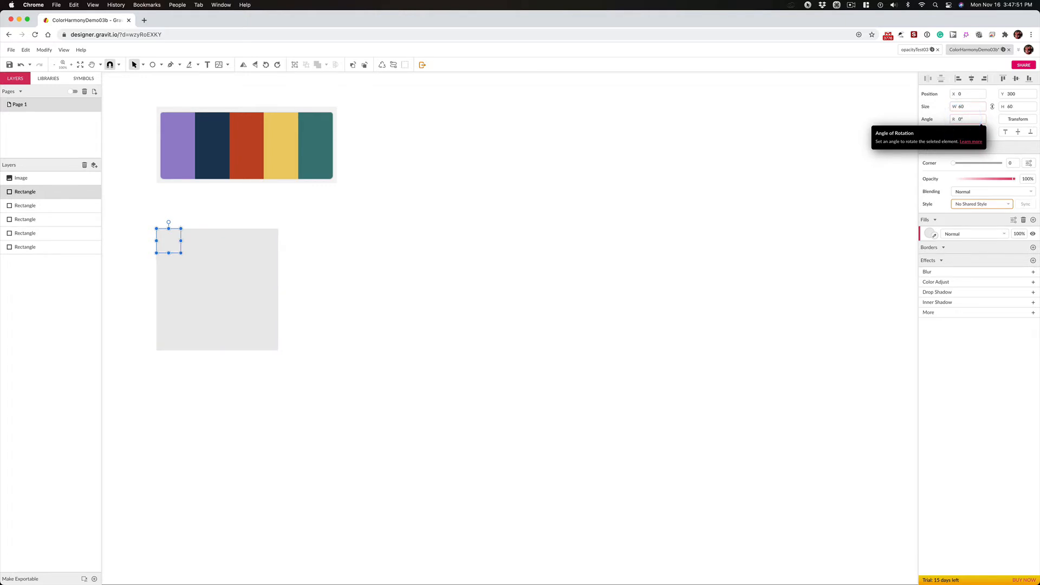
# - Resize the second grey square in the stack to 120 × 120 pixels
pyautogui.click(258, 300)
pyautogui.click(962, 106)
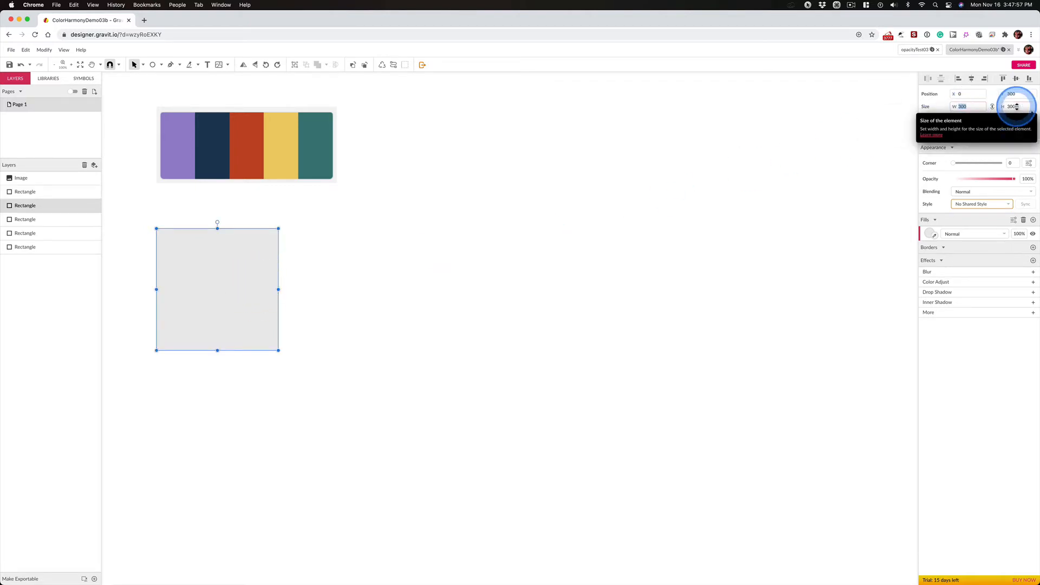
pyautogui.write('120')
pyautogui.press('Return')
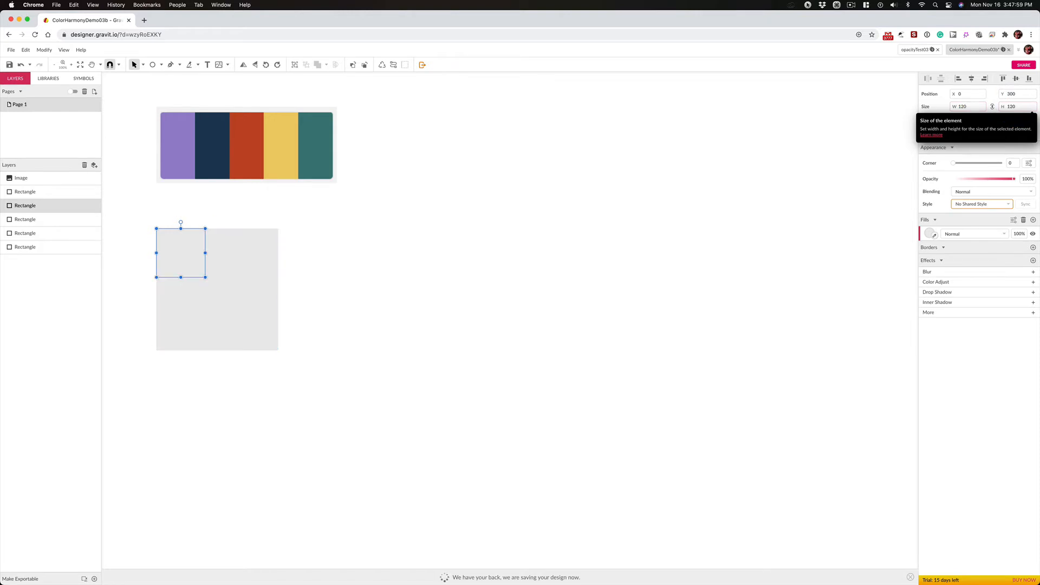
# - Resize the third grey square in the stack to 180 × 180 pixels
pyautogui.click(258, 310)
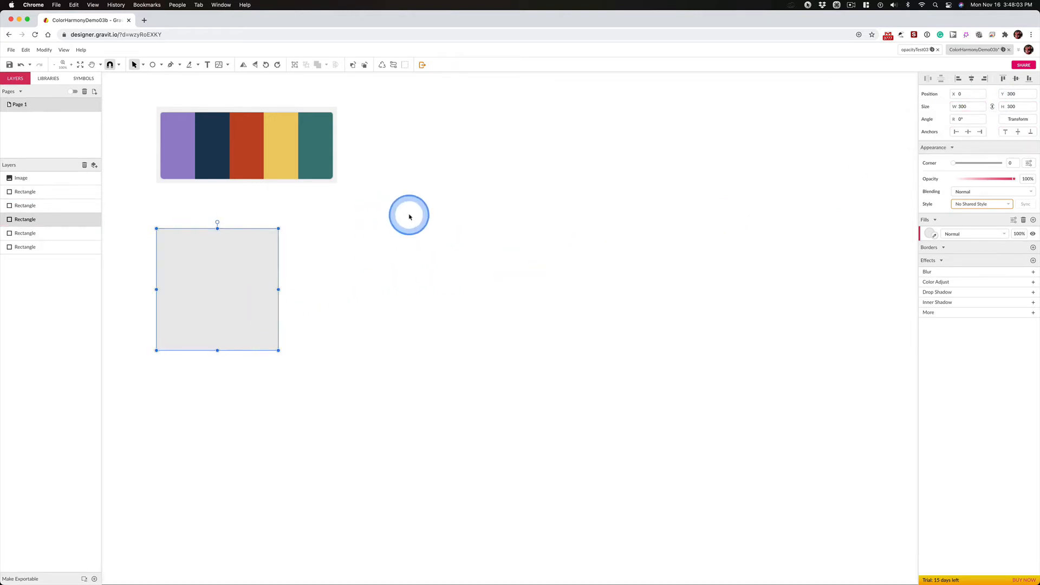
pyautogui.click(962, 106)
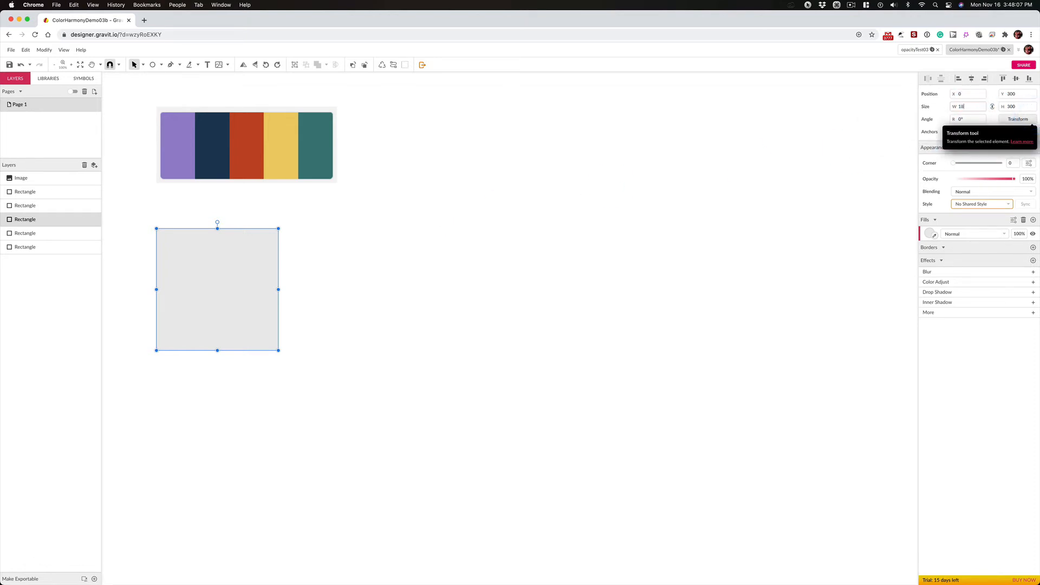
pyautogui.write('180')
pyautogui.press('Return')
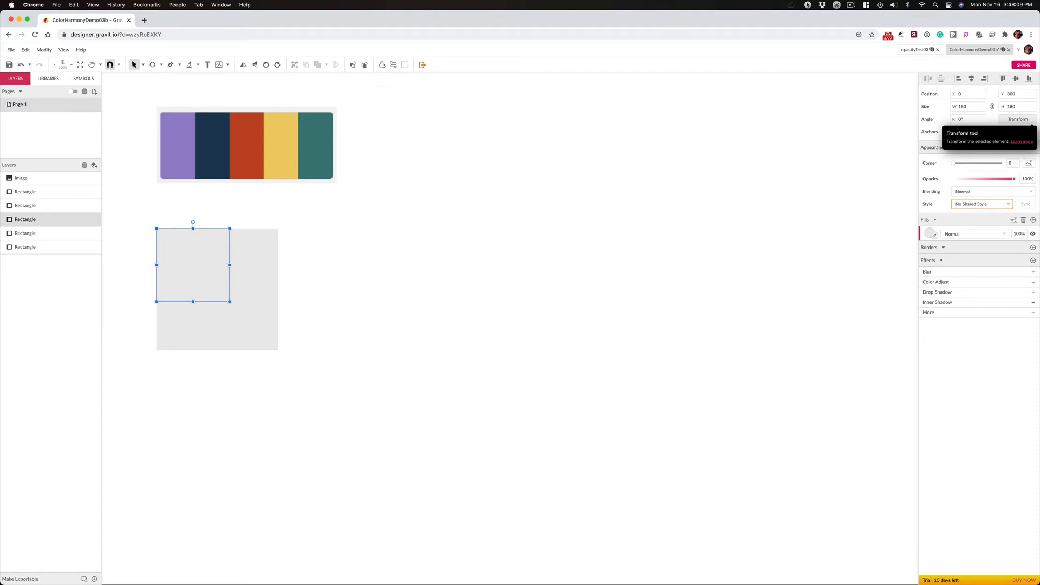
# - Resize the fourth grey square in the stack to 240 × 240 pixels
pyautogui.click(269, 325)
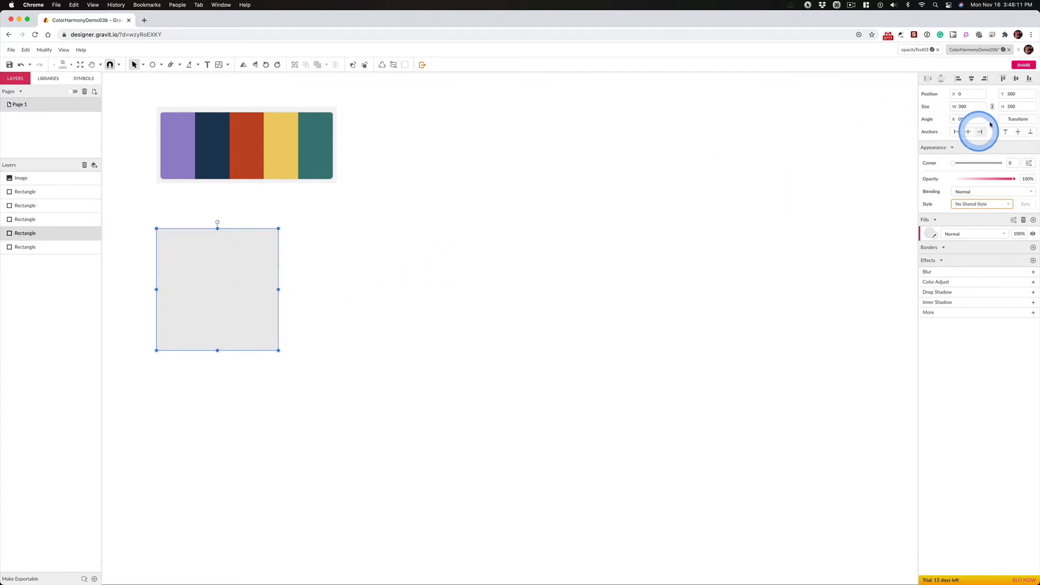
pyautogui.click(962, 106)
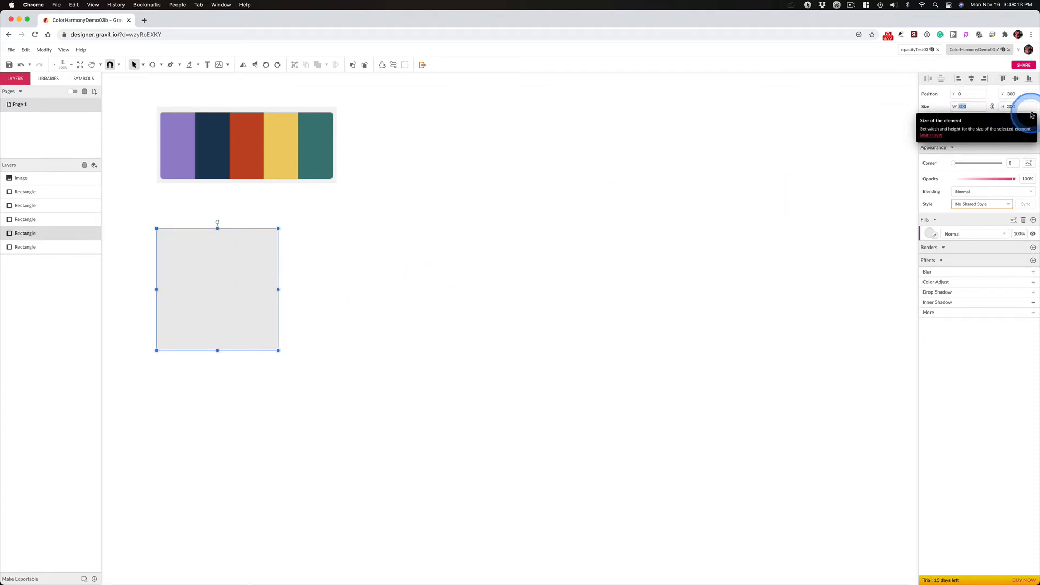
pyautogui.press('Return')
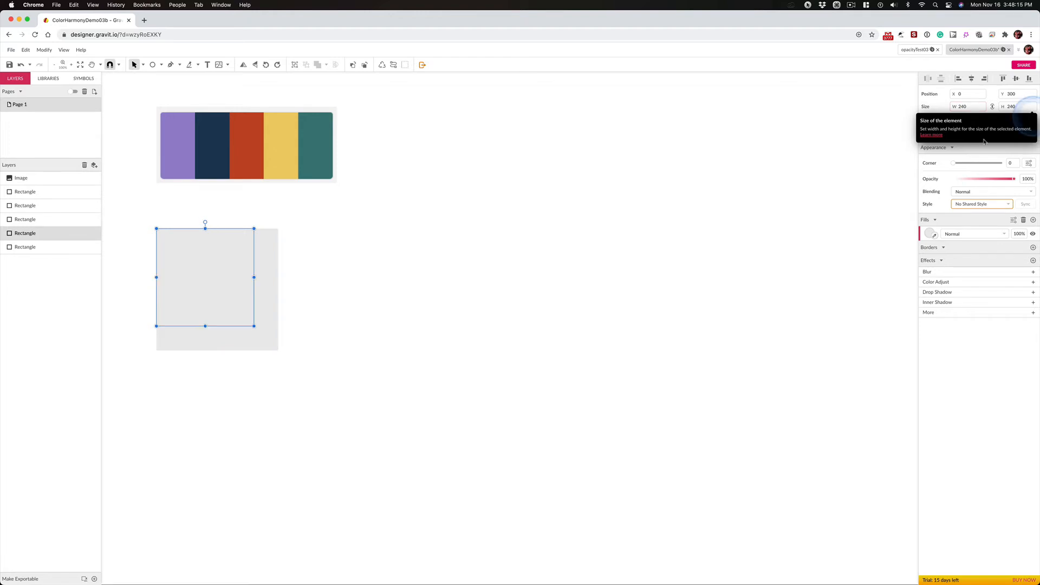
# - Align all five grey squares to a common centre, both horizontally and vertically
pyautogui.click(343, 295)
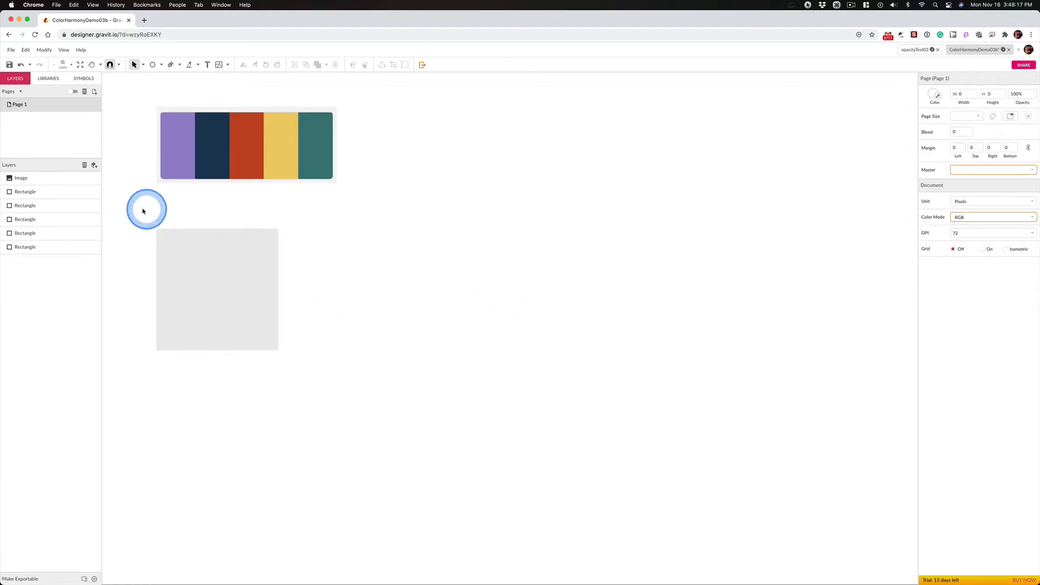
pyautogui.moveTo(143, 212); pyautogui.dragTo(255, 299)
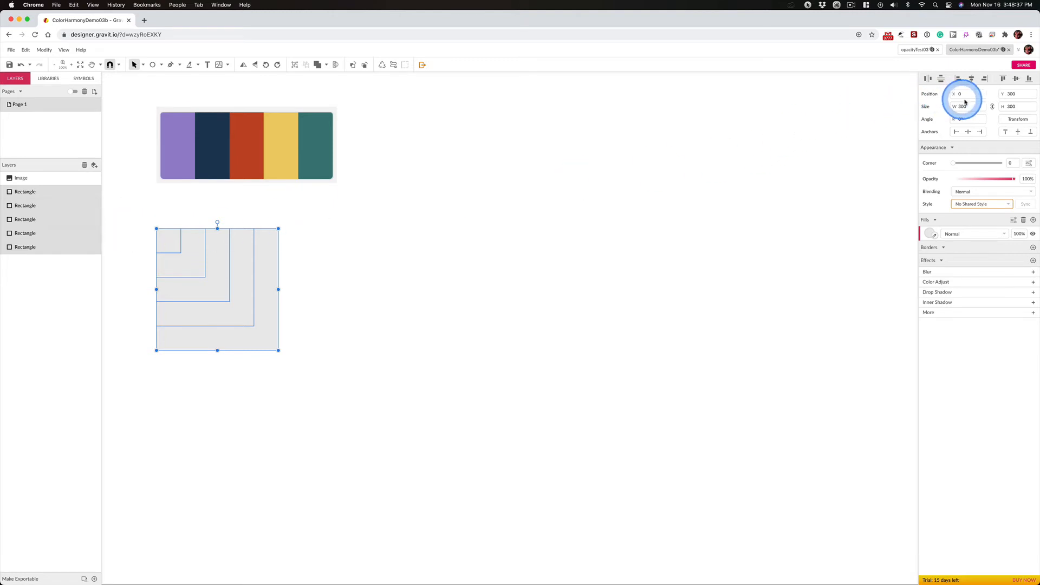
pyautogui.press('ctrl')
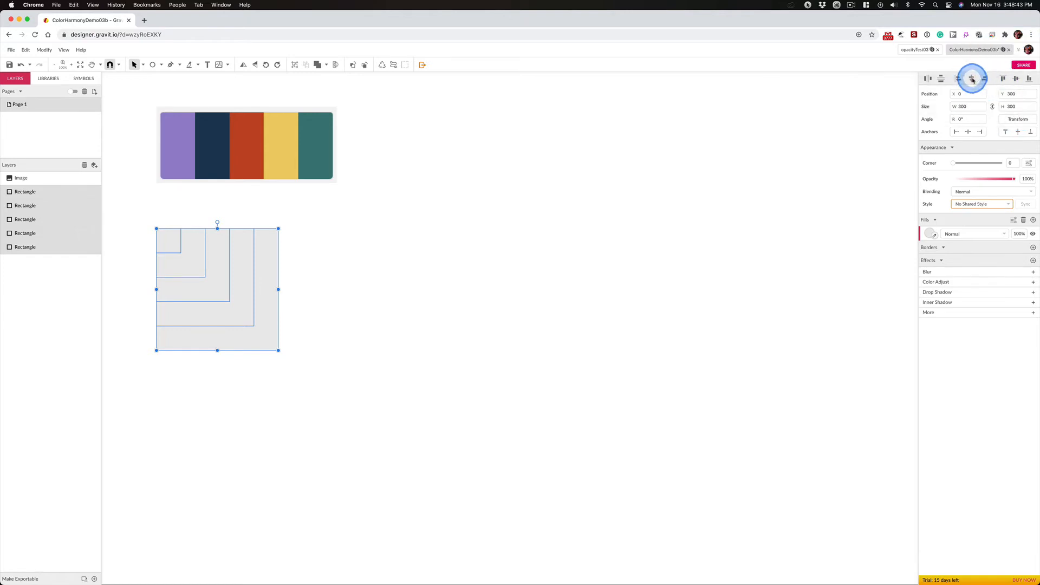
pyautogui.click(972, 80)
pyautogui.click(1017, 80)
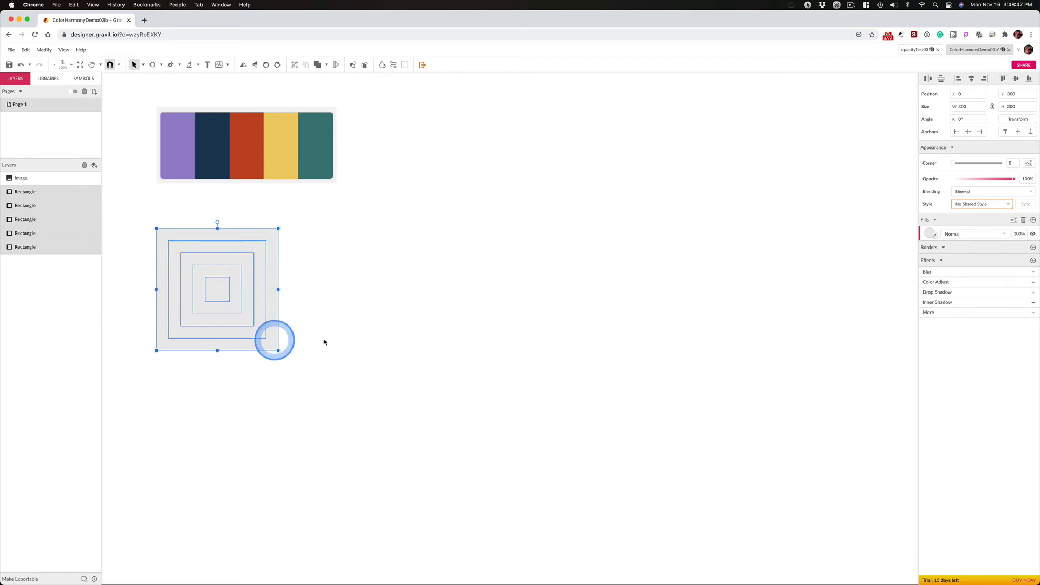
pyautogui.click(401, 312)
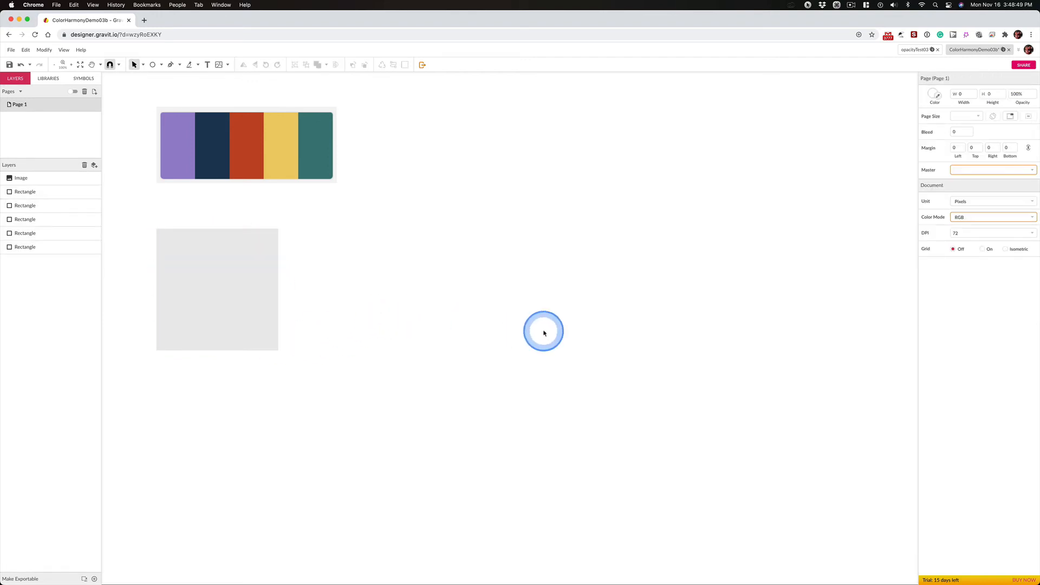
# - Fill all five nested squares with the purple sampled from the palette image
pyautogui.moveTo(123, 208); pyautogui.dragTo(342, 370)
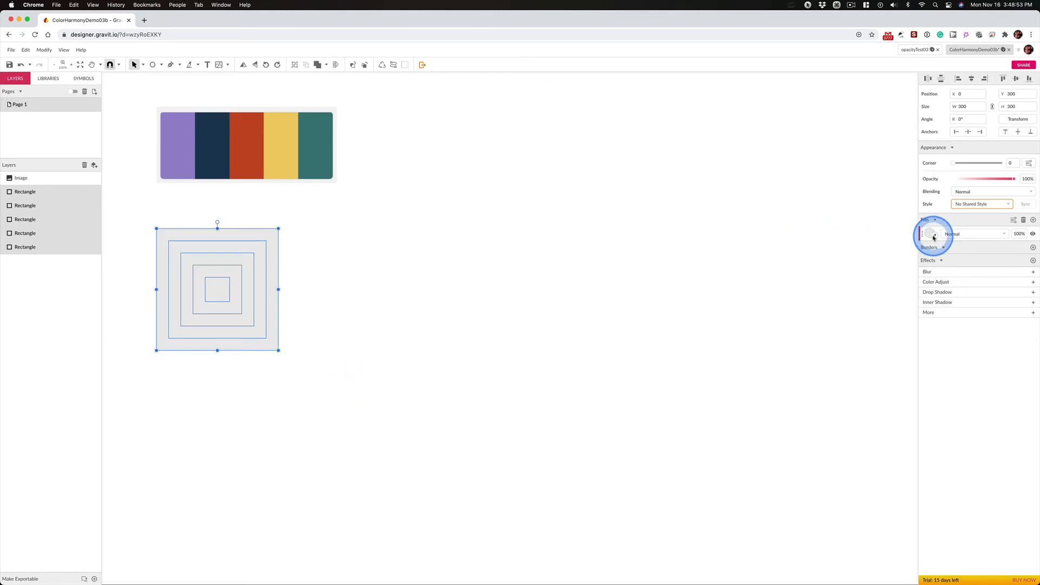
pyautogui.press('ctrl')
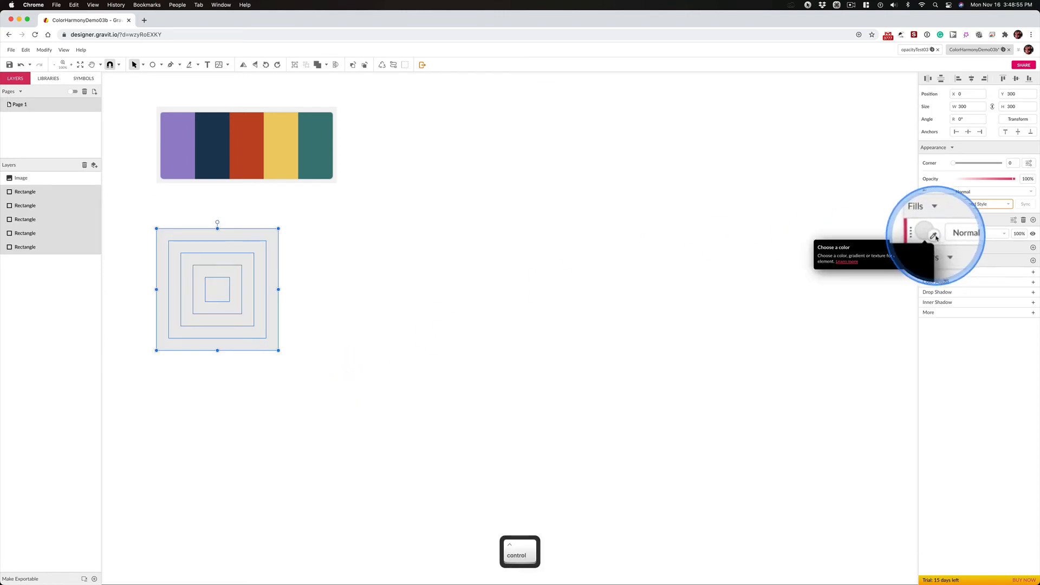
pyautogui.click(935, 235)
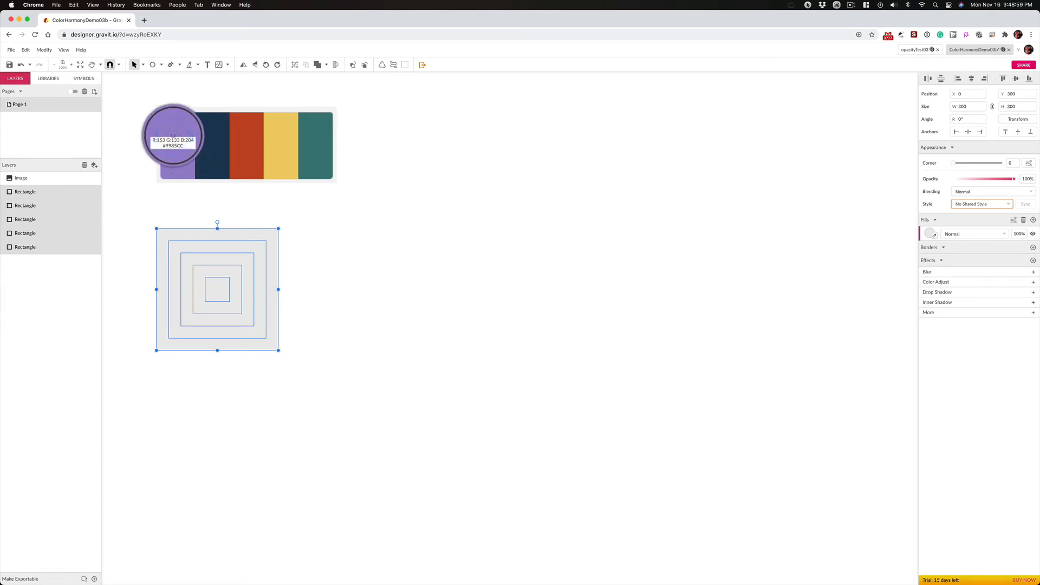
pyautogui.click(173, 137)
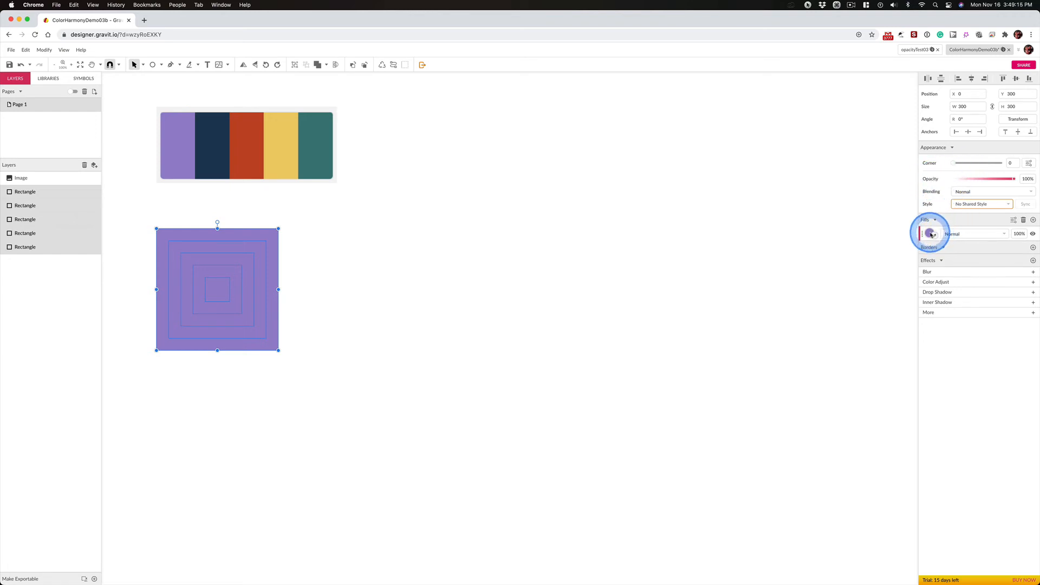
# - Set the fill opacity of all five purple squares to 30%
pyautogui.press('ctrl')
pyautogui.click(1018, 233)
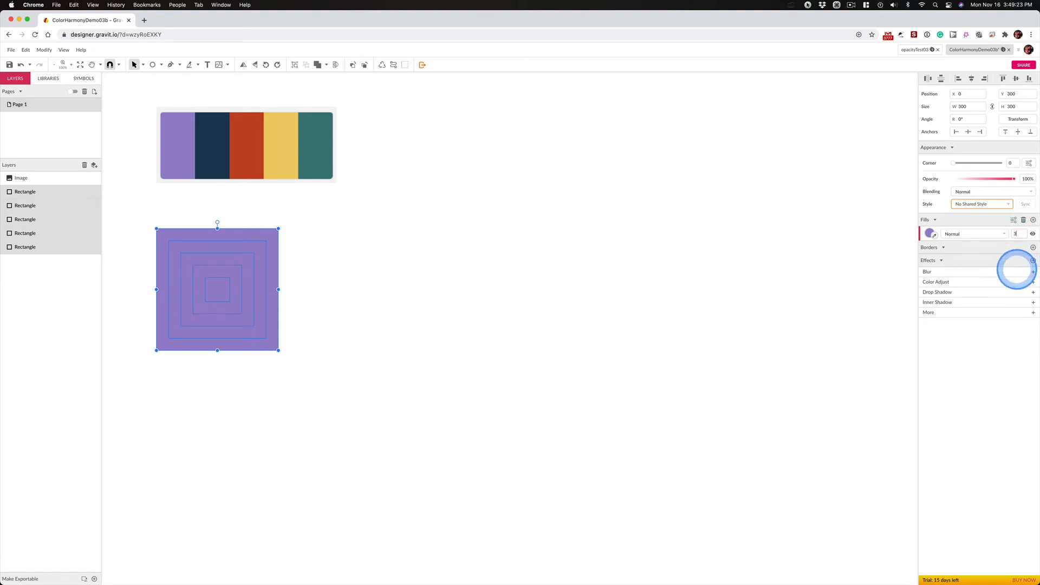
pyautogui.press('Return')
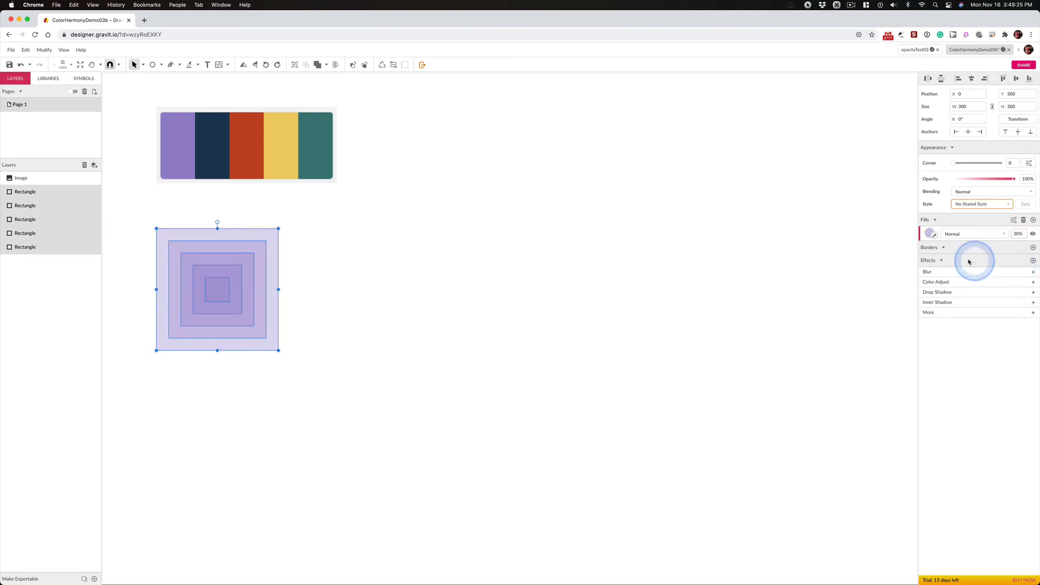
pyautogui.click(395, 391)
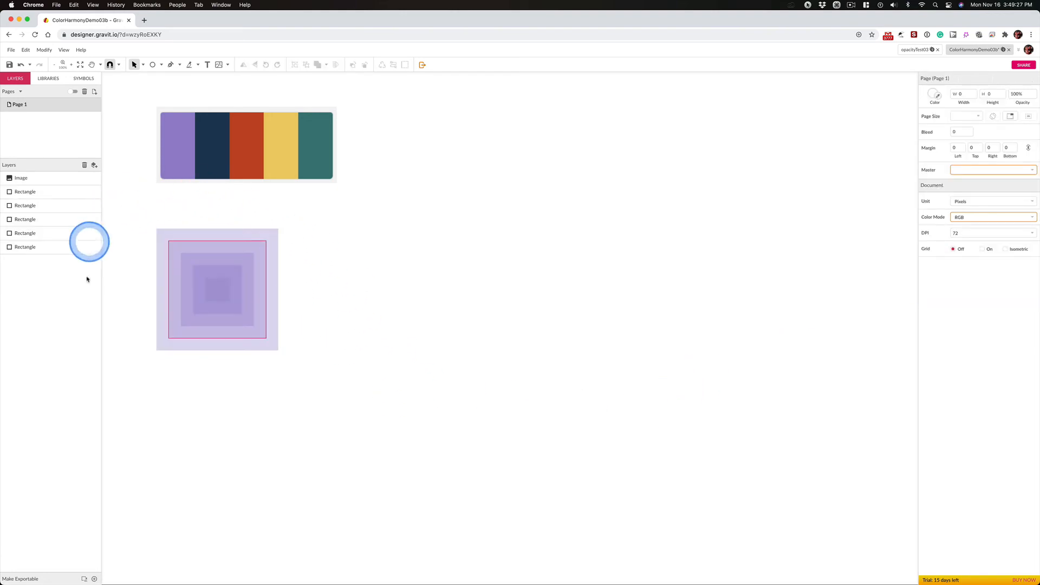
# - Switch to Safari to examine the nested-squares example, close its enlarged image, and return to Gravit Designer in Chrome
pyautogui.press('cmd+Tab')
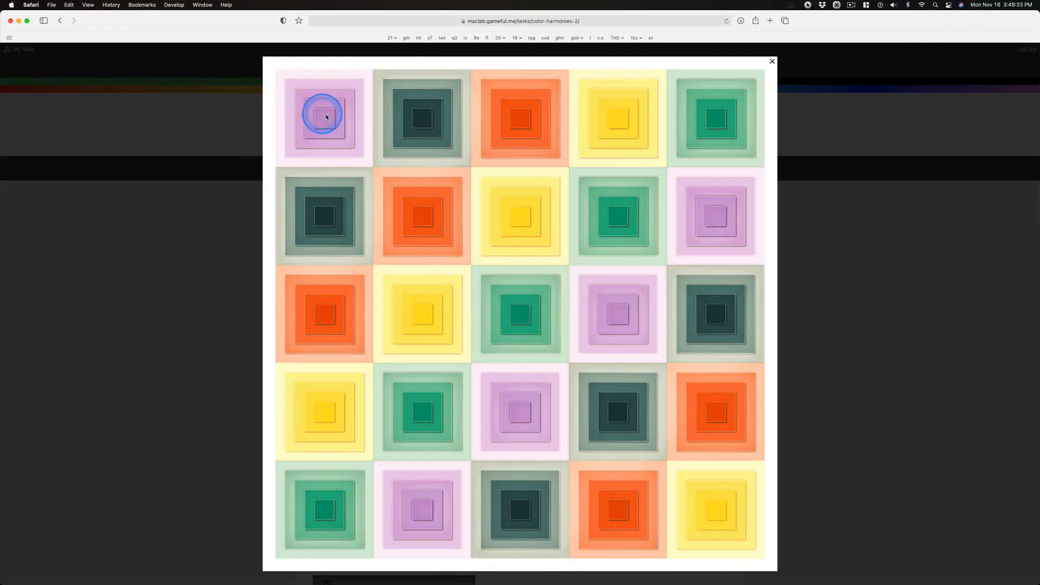
pyautogui.click(152, 288)
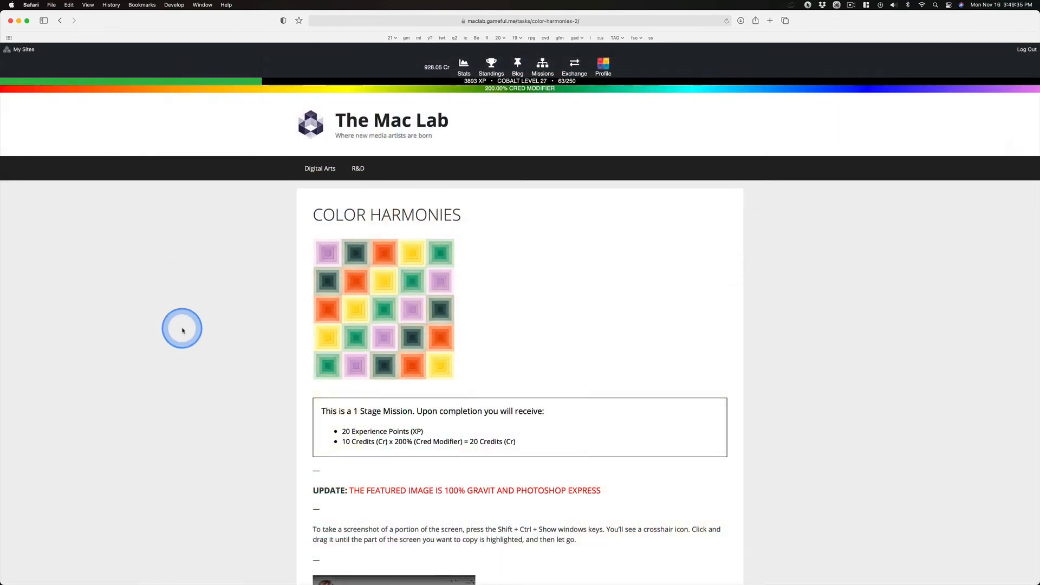
pyautogui.press('super+Tab')
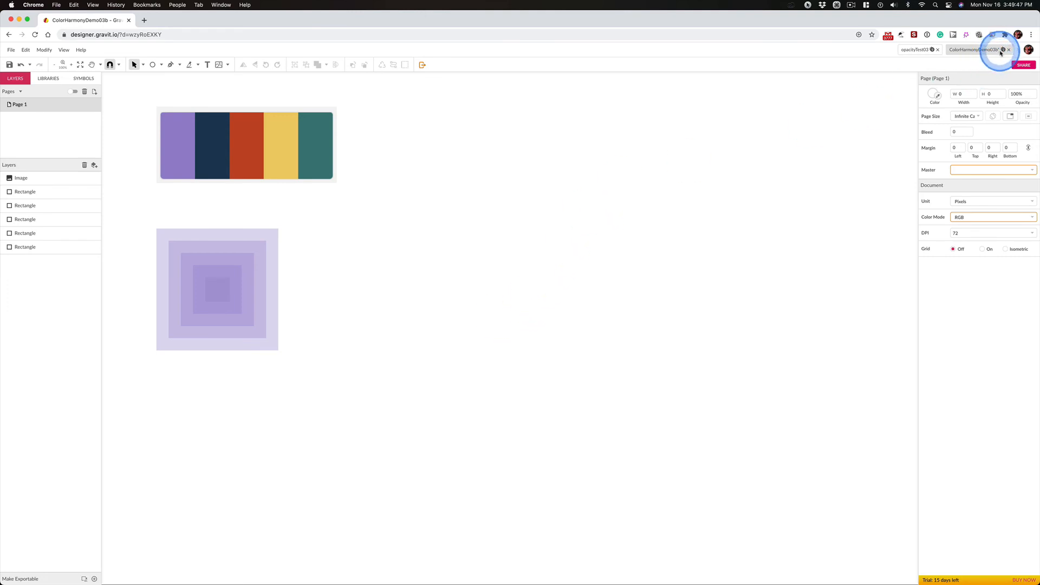
# - Save the ColorHarmonyDemo03b design and close it
pyautogui.press('ctrl')
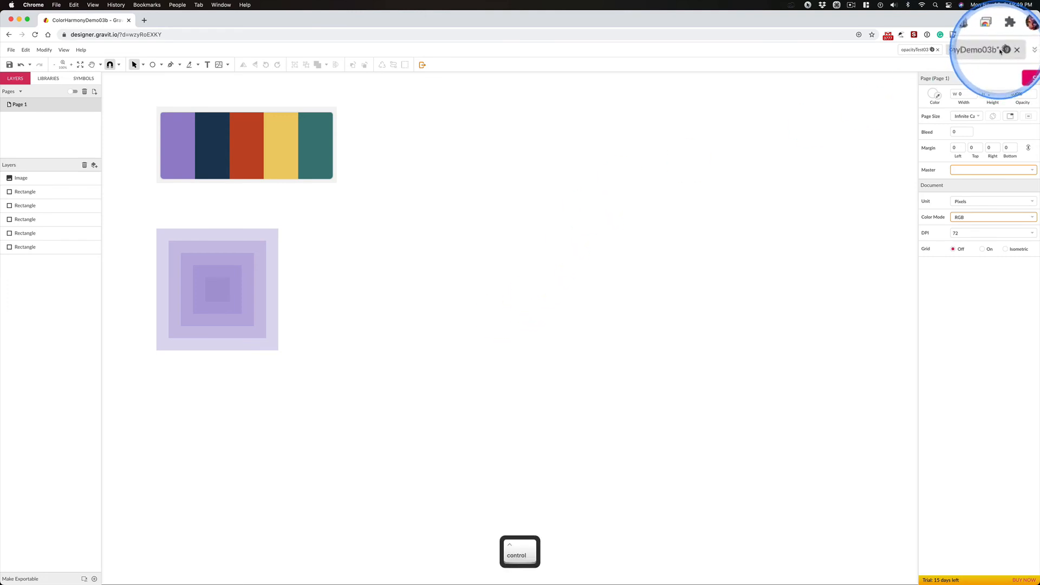
pyautogui.press('super+s')
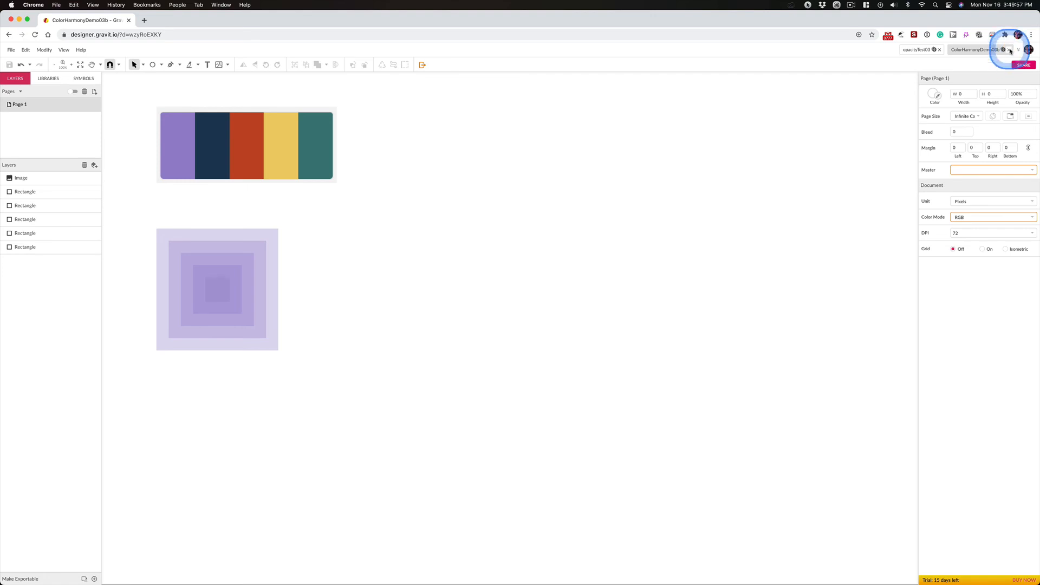
pyautogui.click(1010, 50)
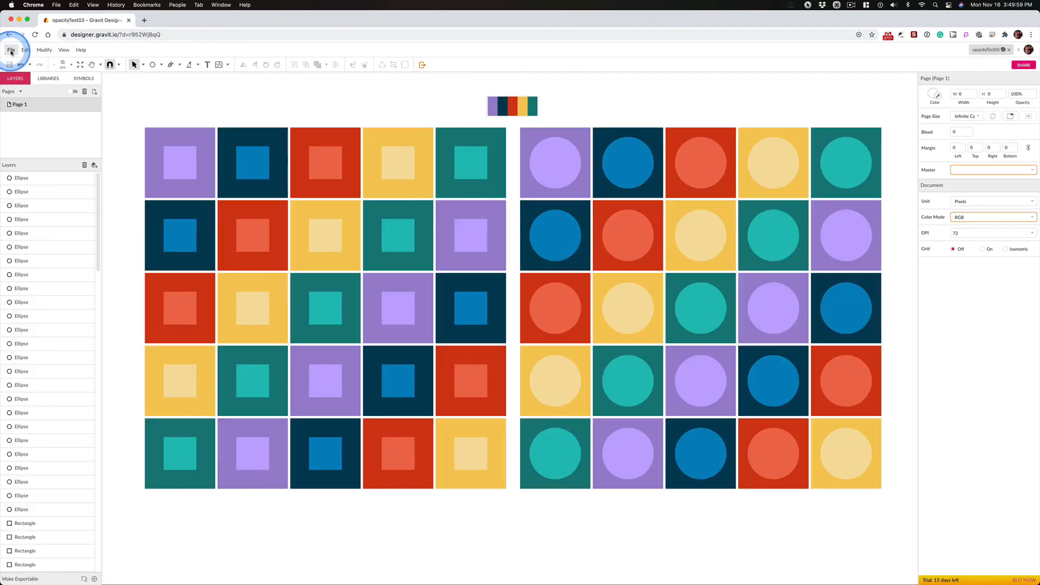
# - Open the ColorHarmonyDemo03 design from the cloud
pyautogui.click(11, 50)
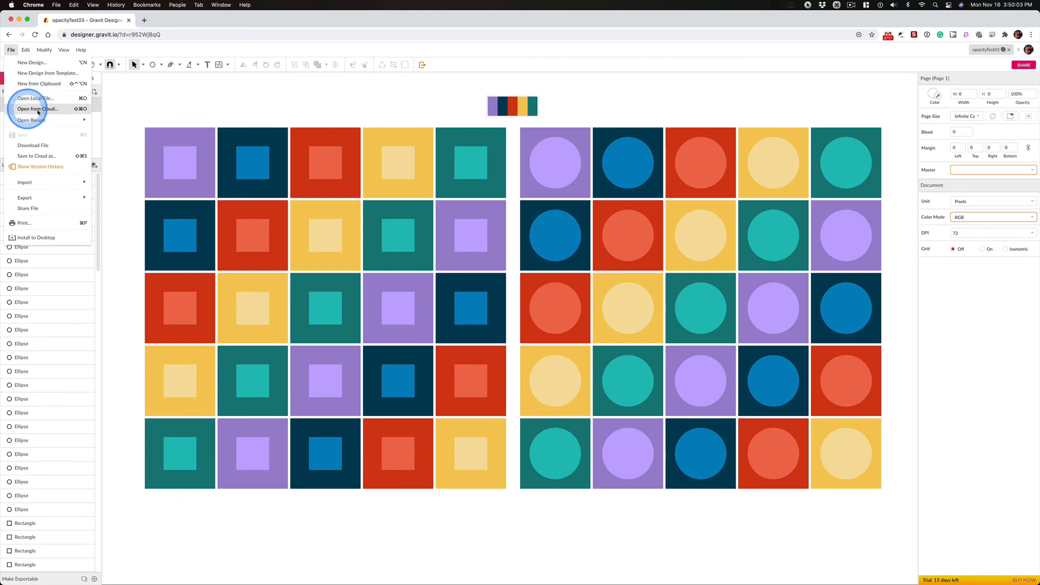
pyautogui.press('ctrl')
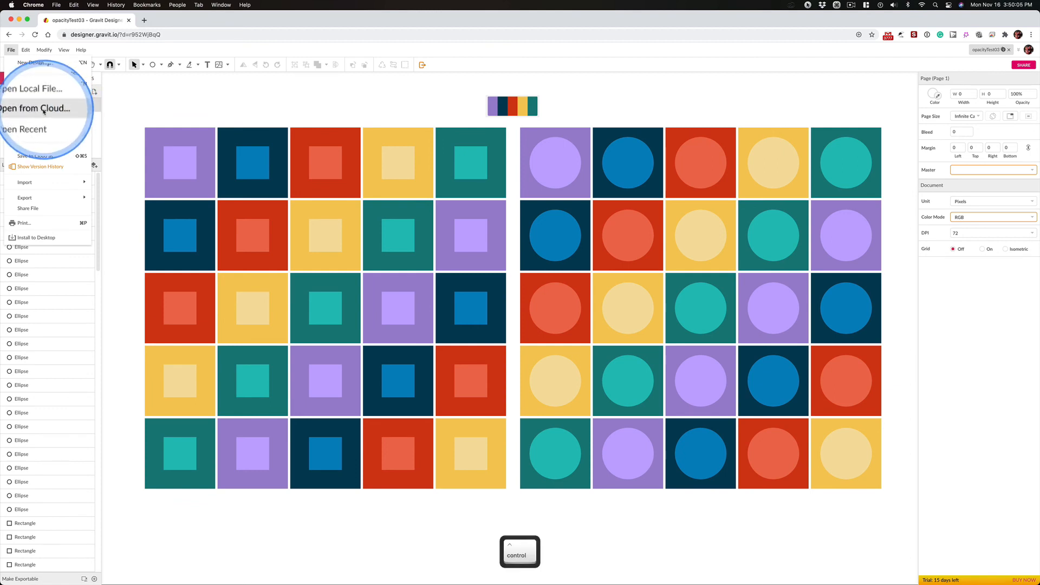
pyautogui.click(53, 109)
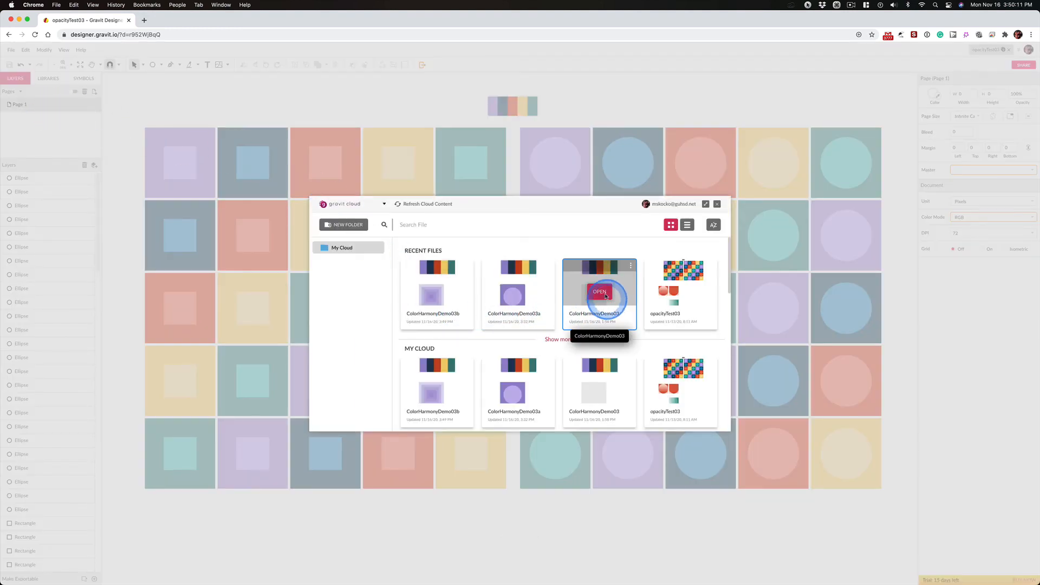
pyautogui.click(602, 292)
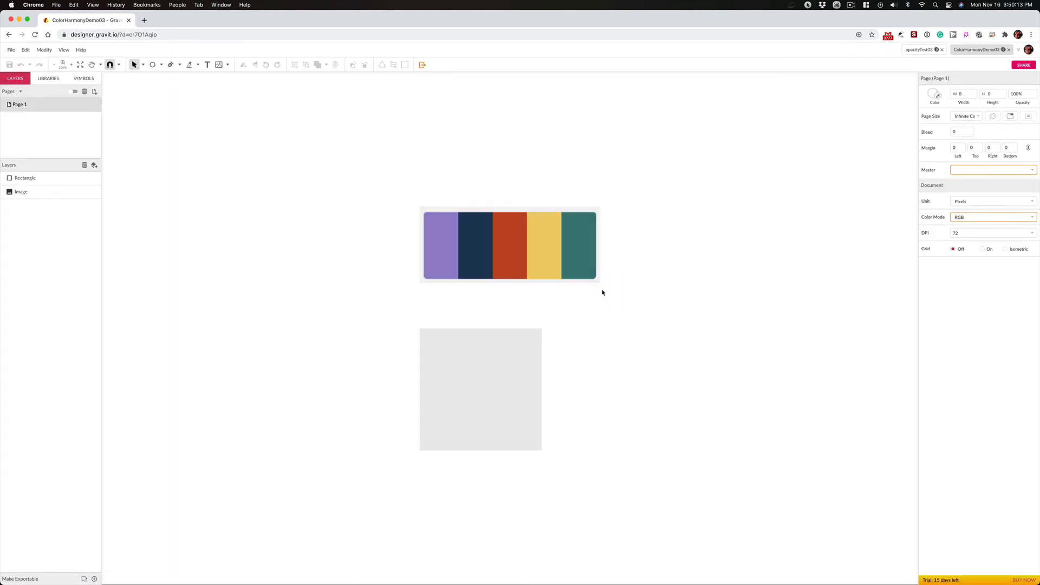
pyautogui.click(446, 341)
pyautogui.click(412, 310)
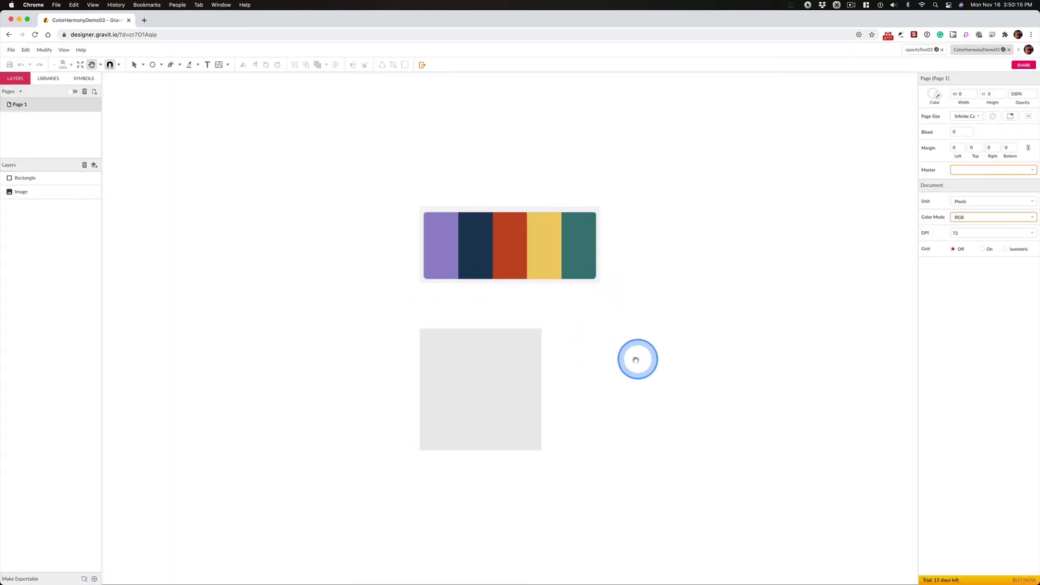
pyautogui.press('space')
pyautogui.moveTo(566, 334); pyautogui.dragTo(346, 242)
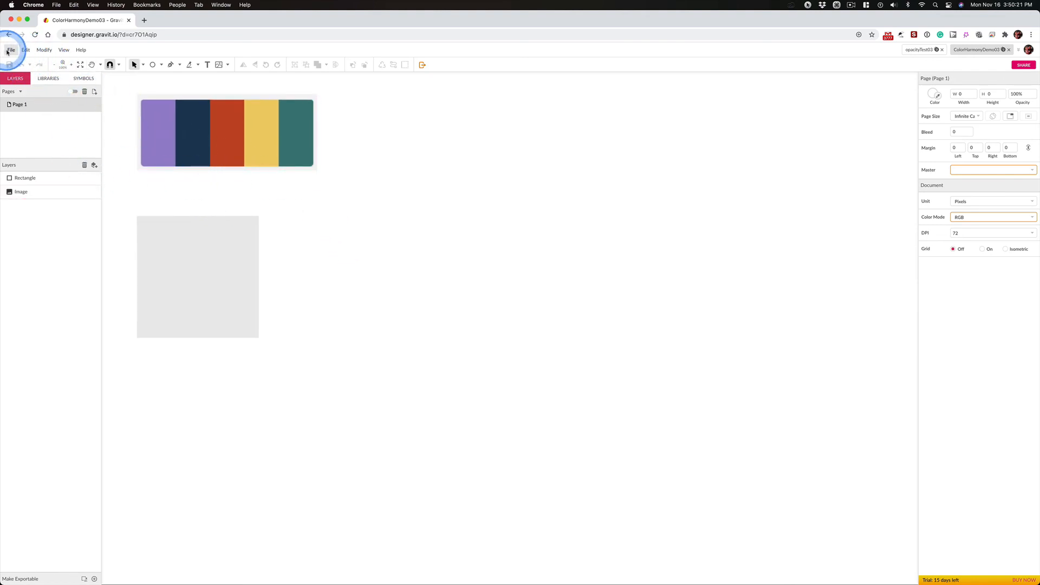
# - Save a copy of the design to the cloud as ColorHarmonyDemo03c
pyautogui.click(10, 50)
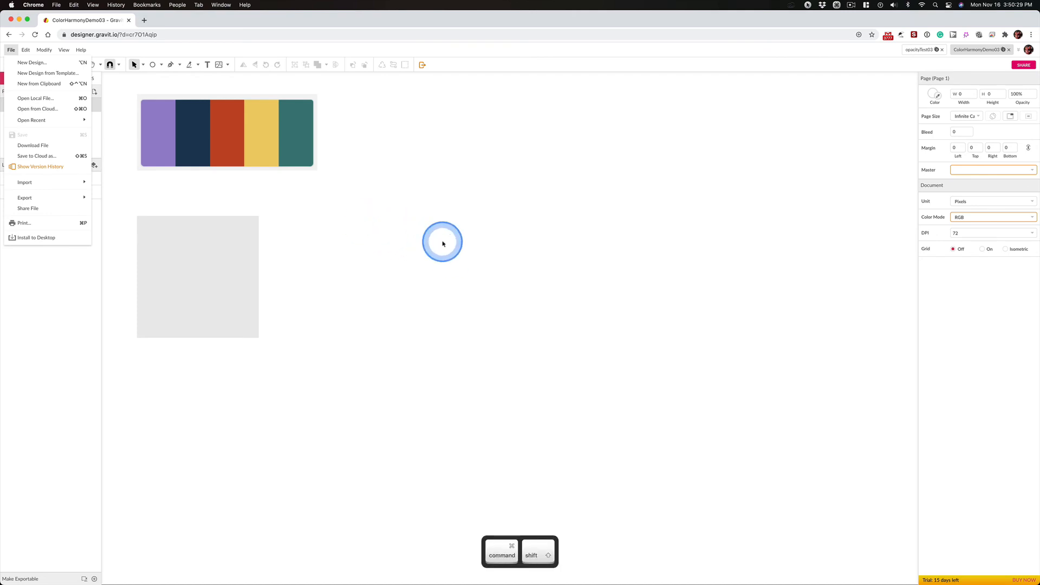
pyautogui.click(442, 244)
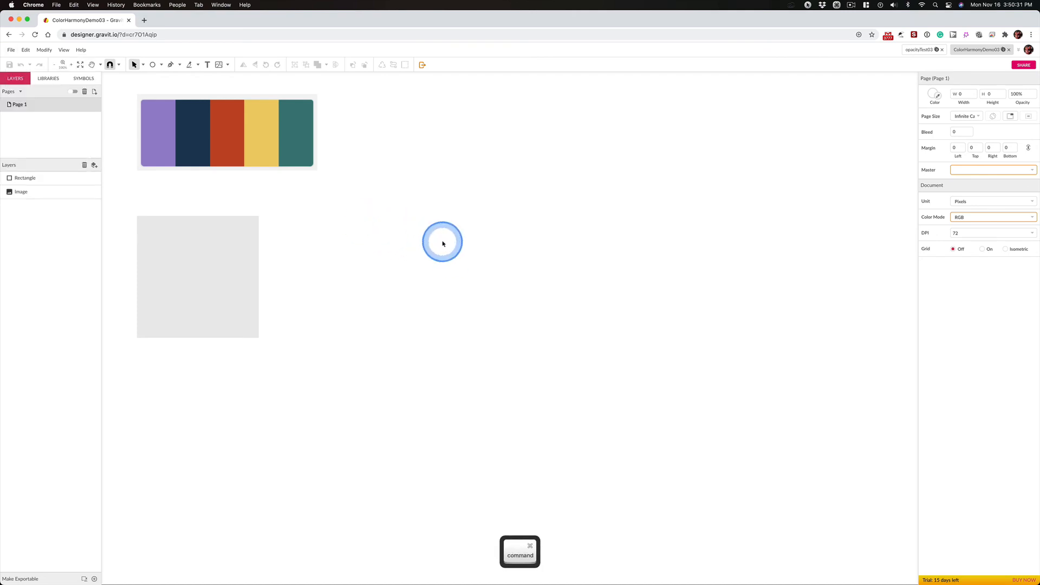
pyautogui.hotkey('ctrl', 'shift', 's')
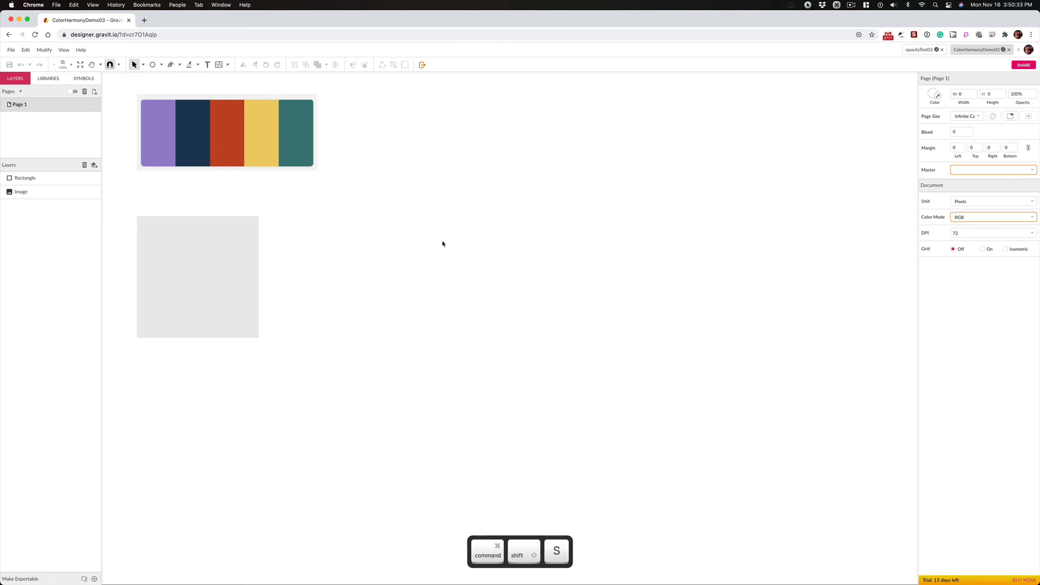
pyautogui.doubleClick(470, 417)
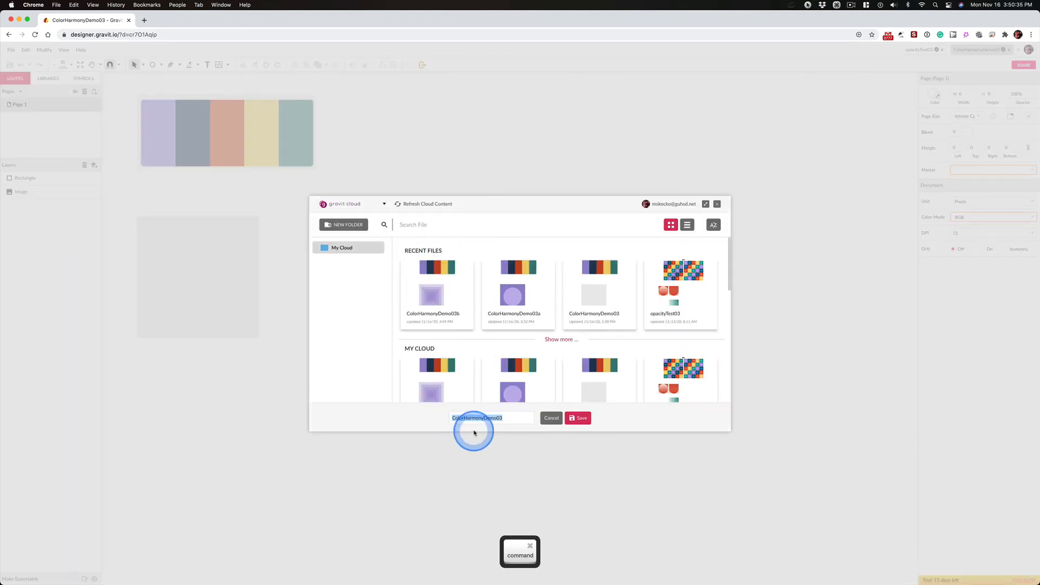
pyautogui.click(486, 430)
pyautogui.press('Right')
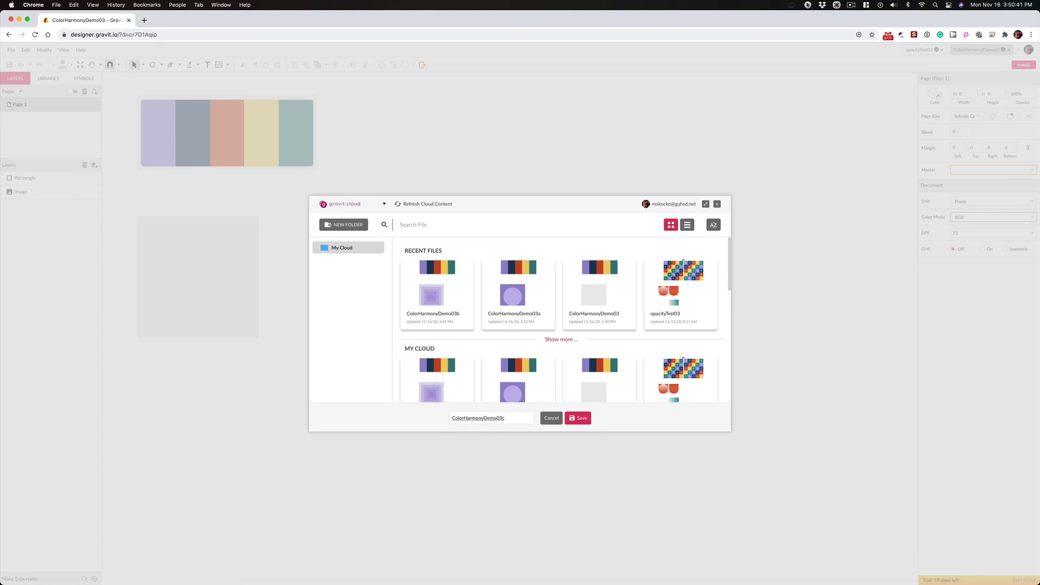
pyautogui.press('Return')
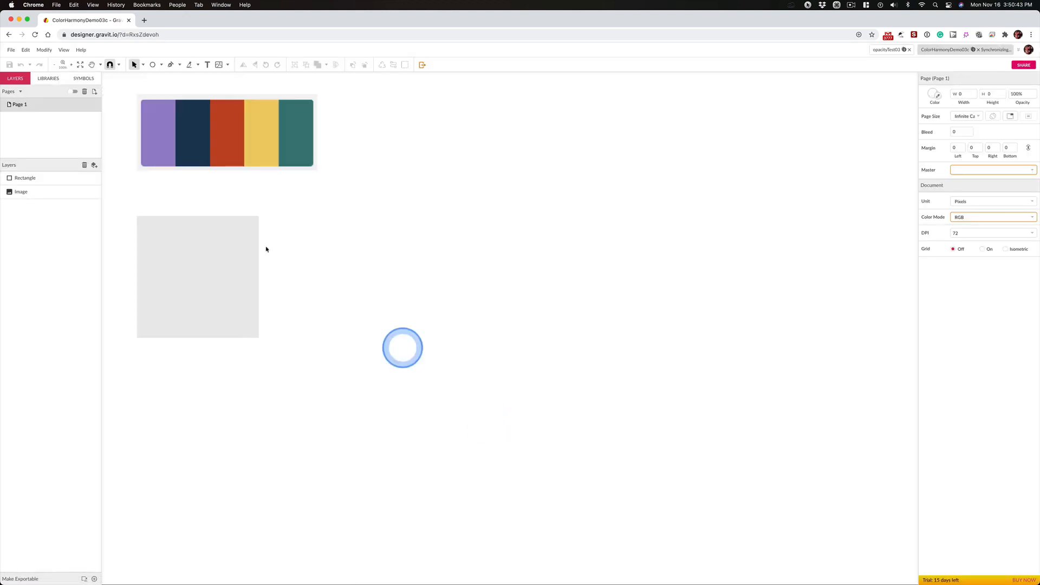